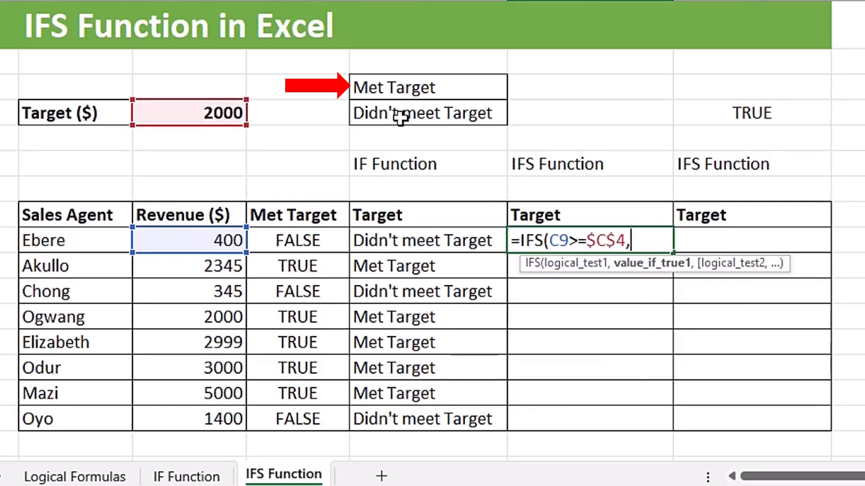
Add the absolute reference $E$3 as the first result in the IFS formula in F9, for revenue that meets the target.
click(463, 92)
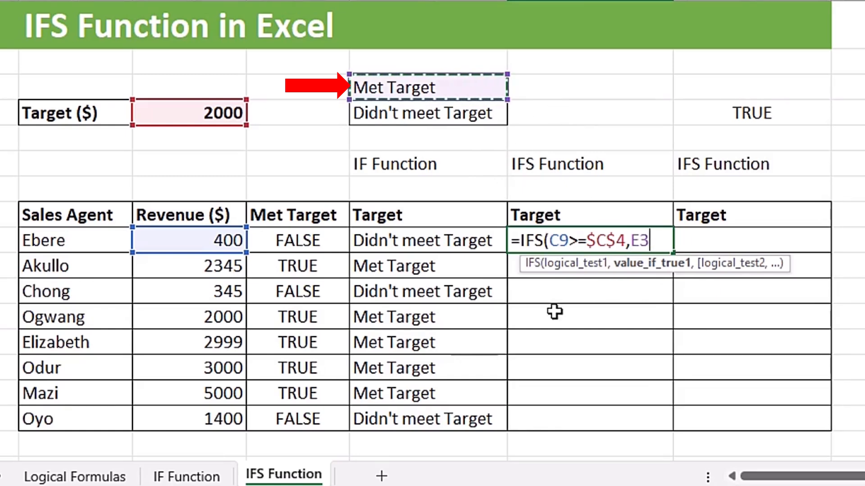
key(F4)
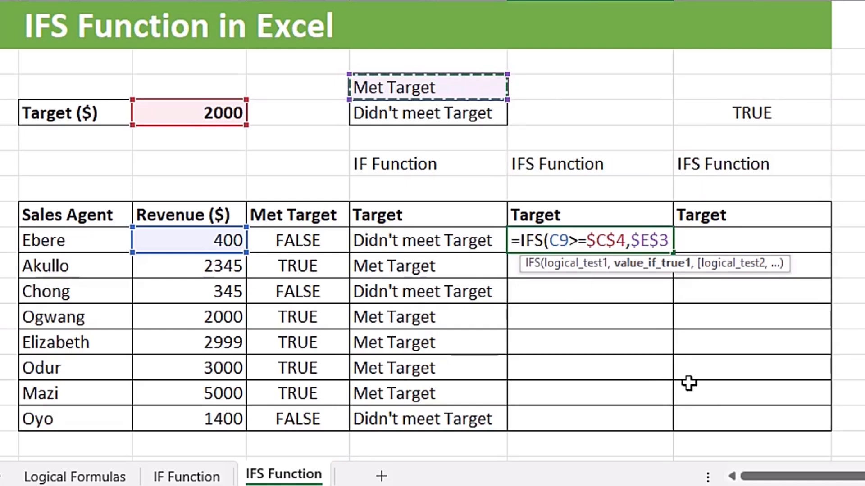
text(,)
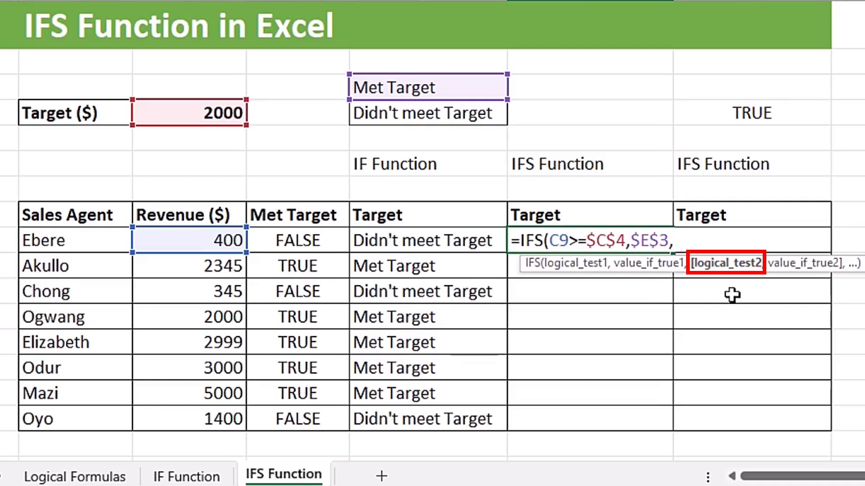
Add C9<$C$4 as the second logical test of the IFS formula, with the target cell as an absolute reference.
click(196, 242)
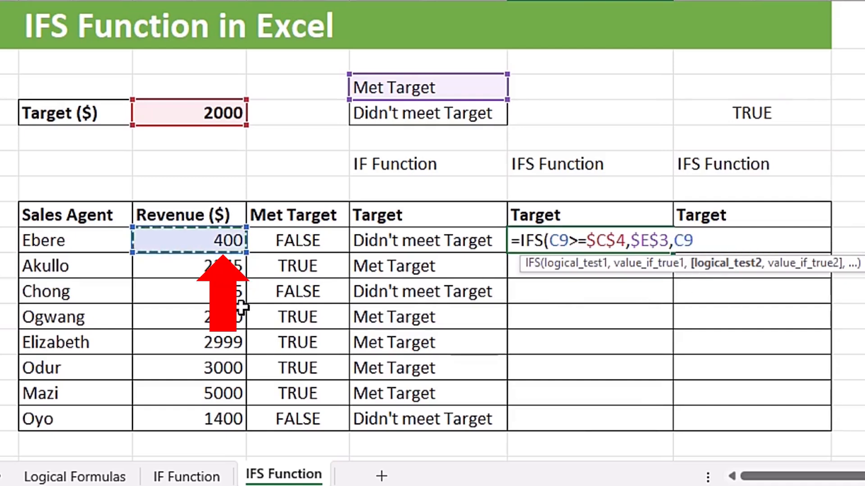
text(<)
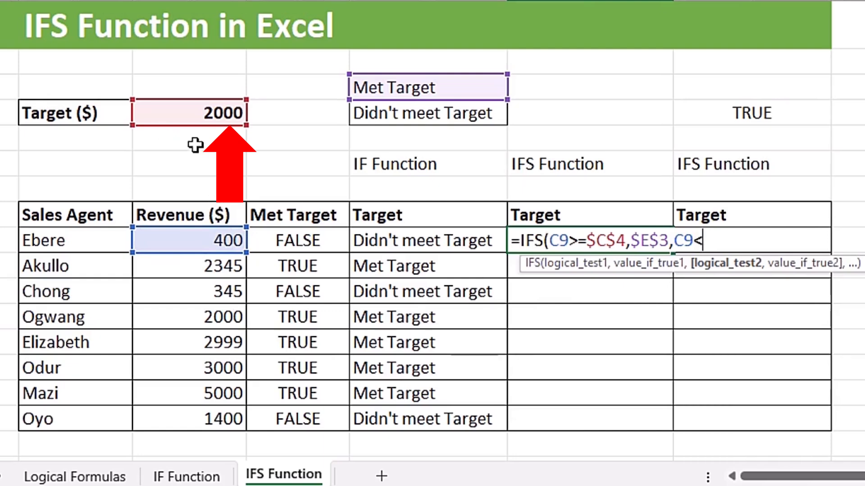
click(178, 110)
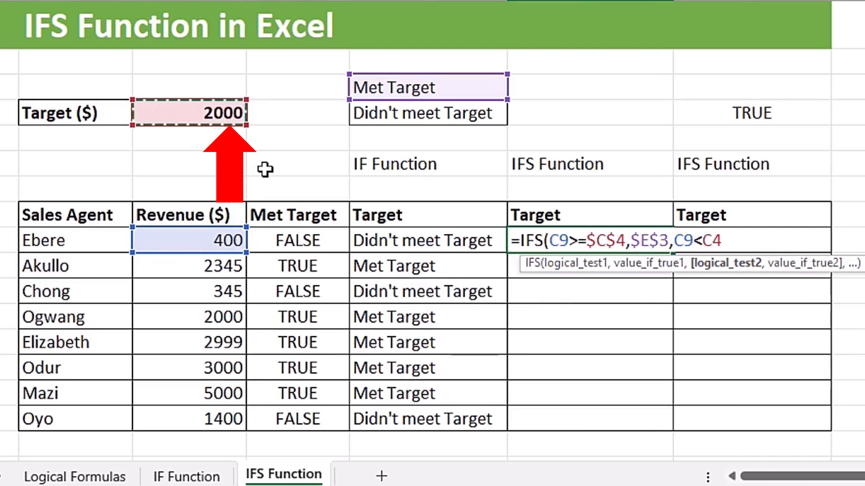
key(F4)
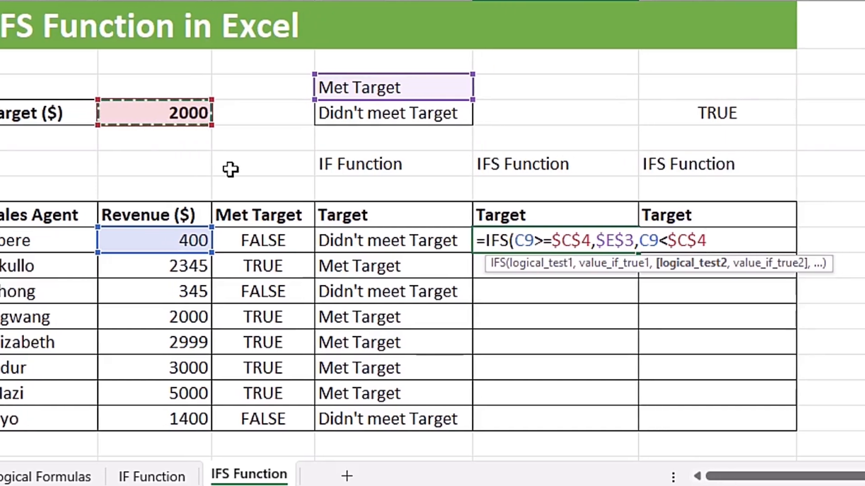
text(,)
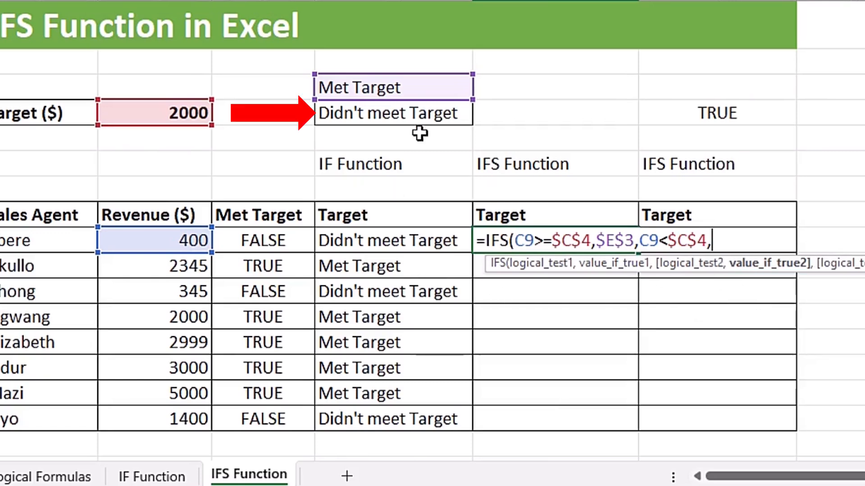
Complete the IFS formula with the absolute reference $E$4 as the second result and fill it down through F16.
click(395, 114)
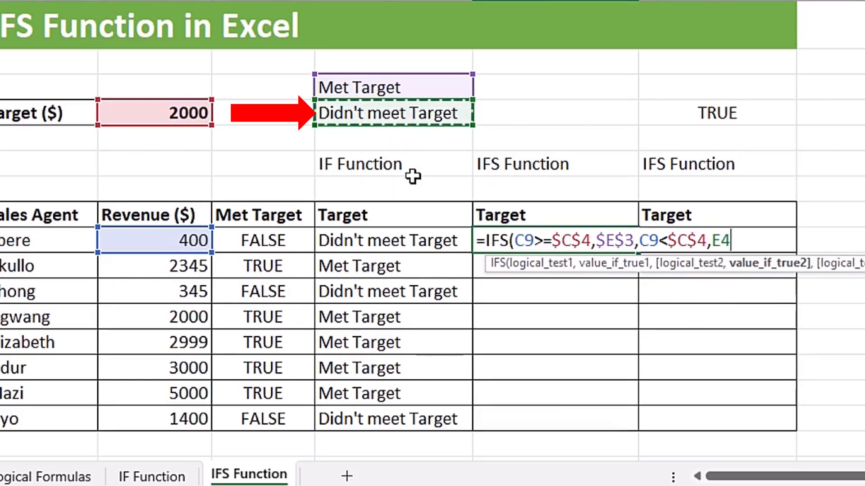
key(F4)
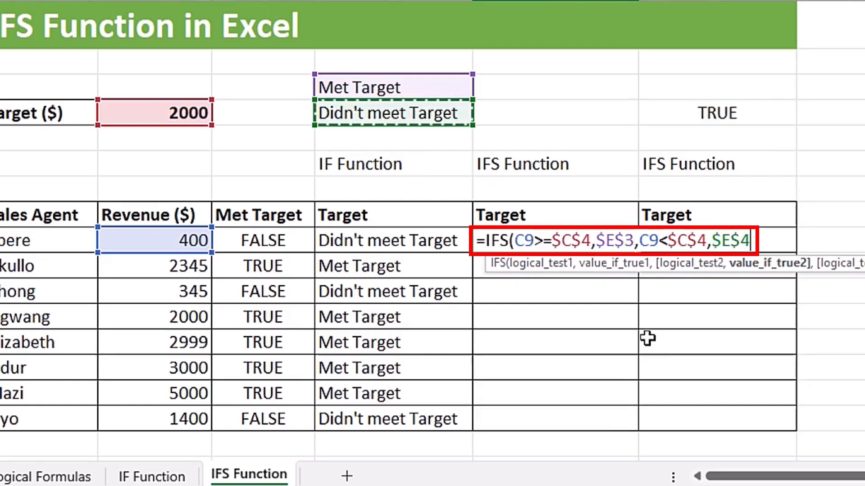
text())
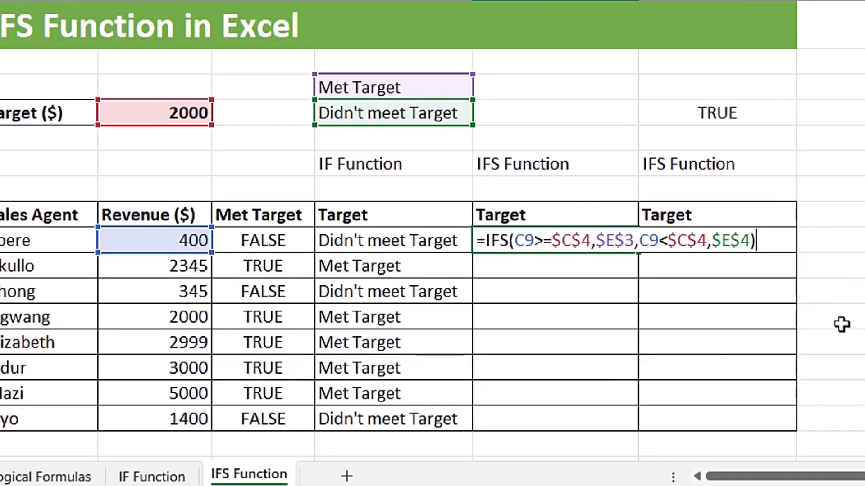
key(ctrl+Return)
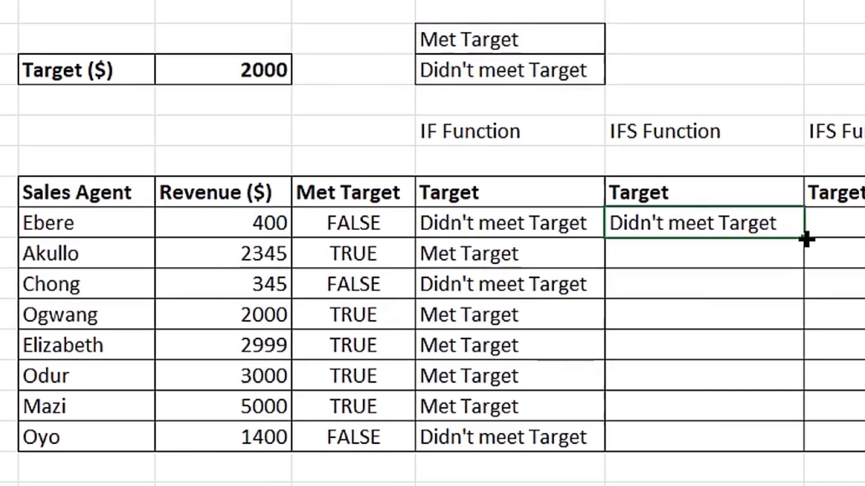
drag(805, 239, 820, 440)
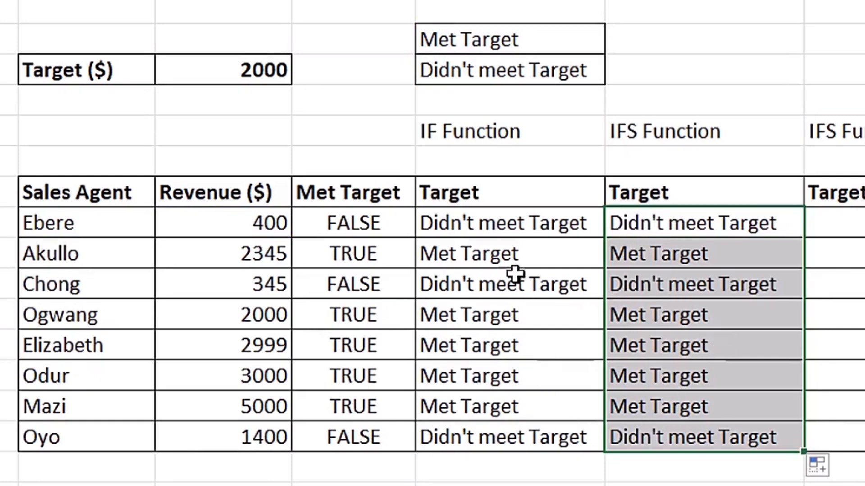
Review the IF formula in cell E9 for comparison with the IFS formula.
double_click(519, 221)
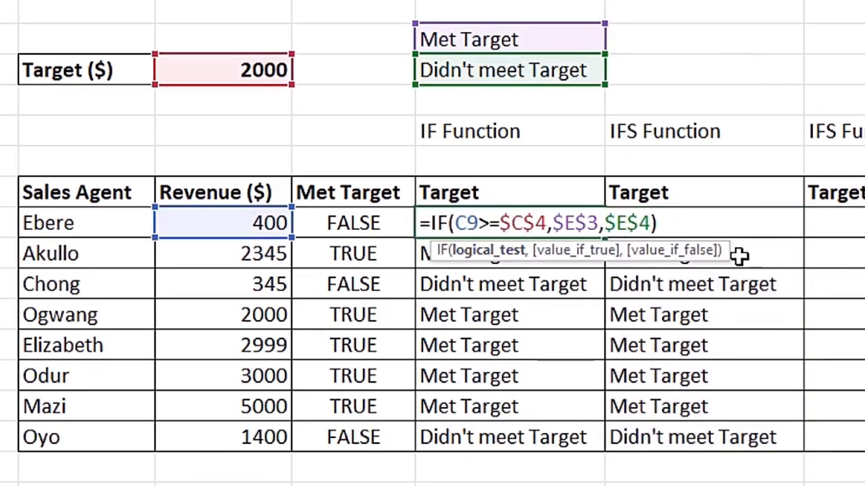
key(Escape)
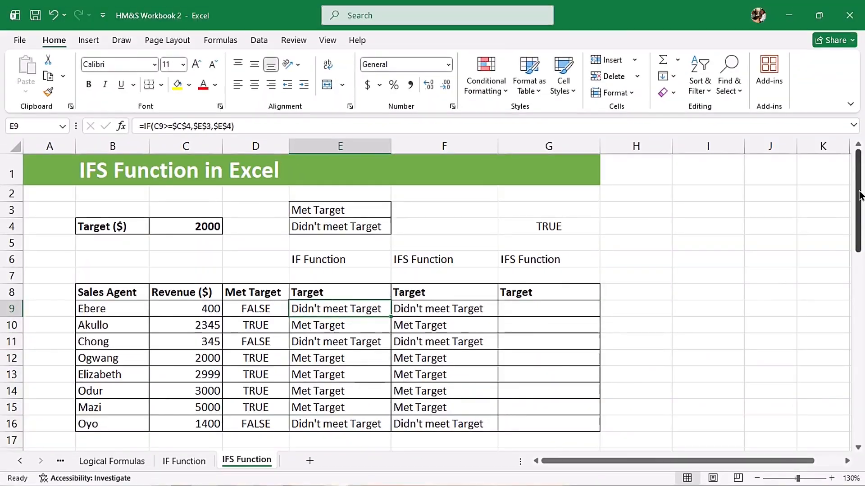
Begin an IFS formula in F22 of the tax table with C22=$C$31 as the first test, matching the Northern region.
drag(859, 216, 864, 326)
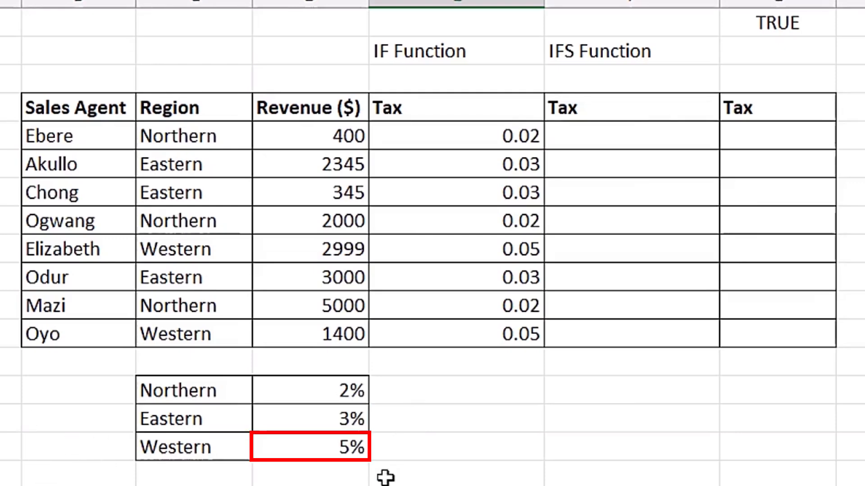
click(618, 145)
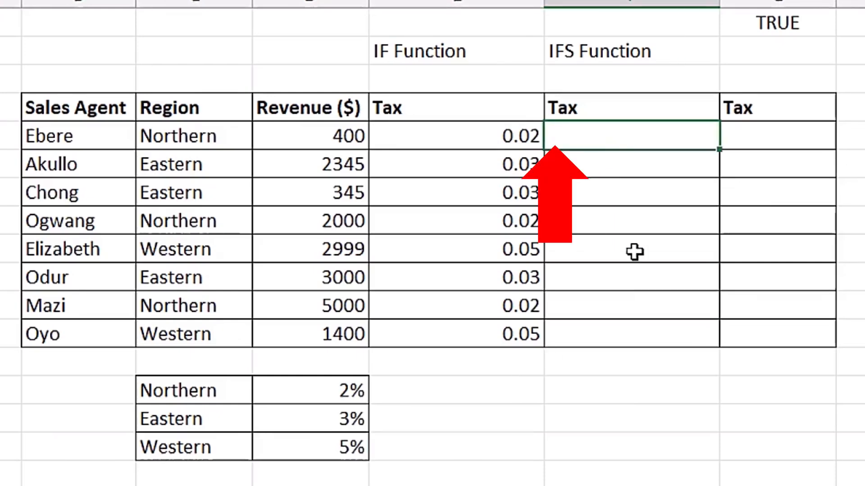
text(=ifs)
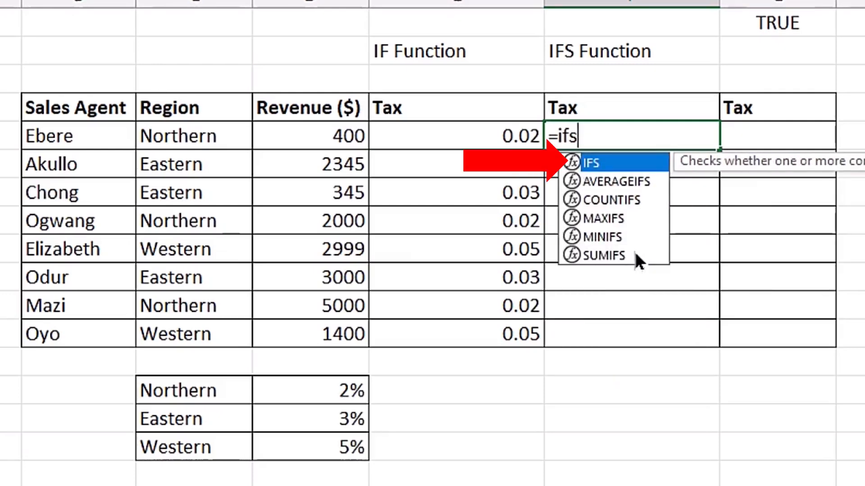
key(Tab)
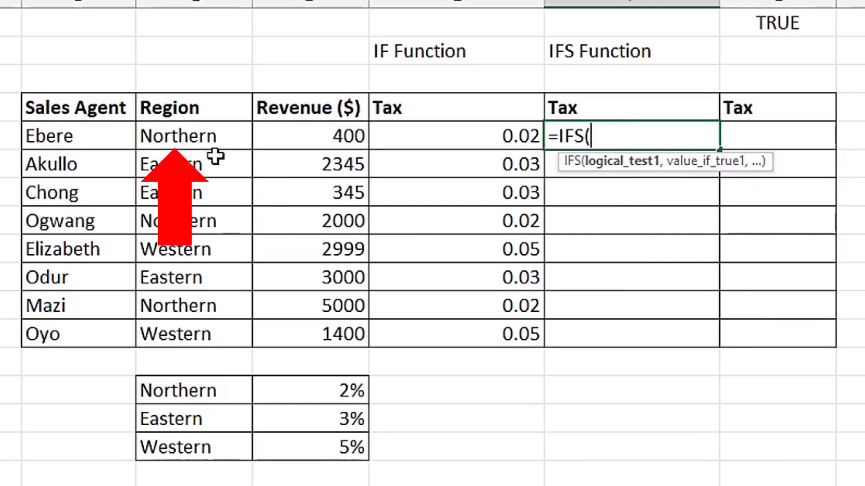
click(192, 135)
text(=)
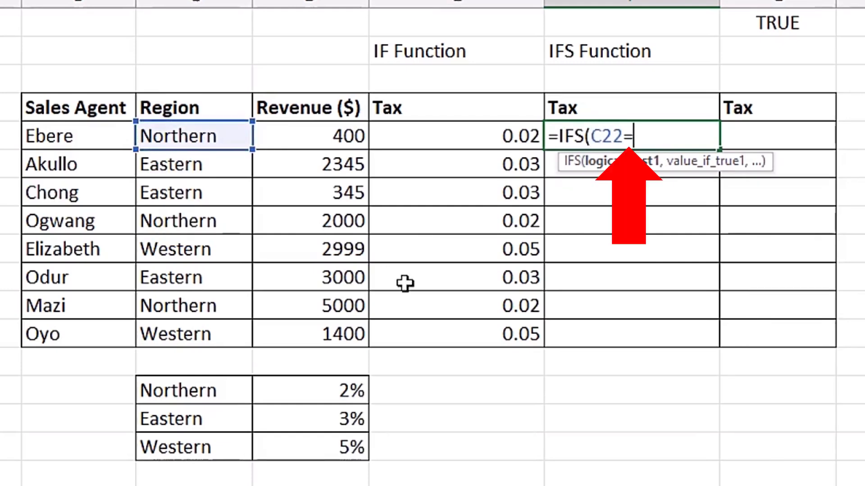
click(233, 396)
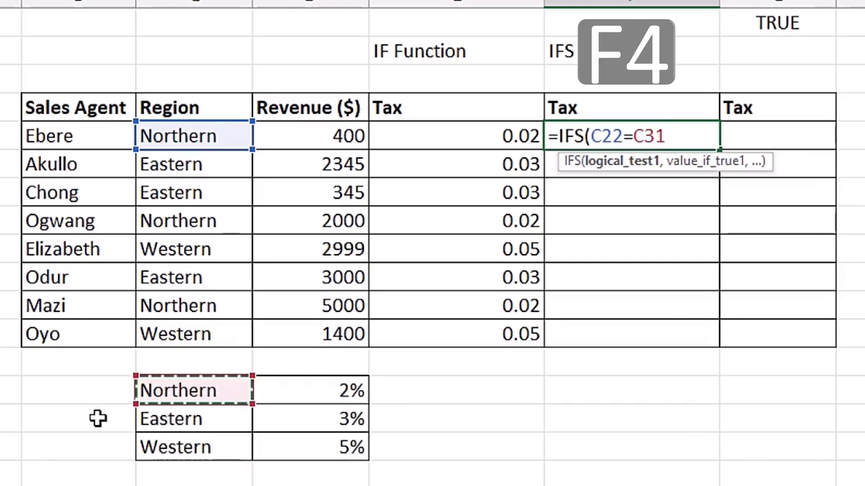
key(F4)
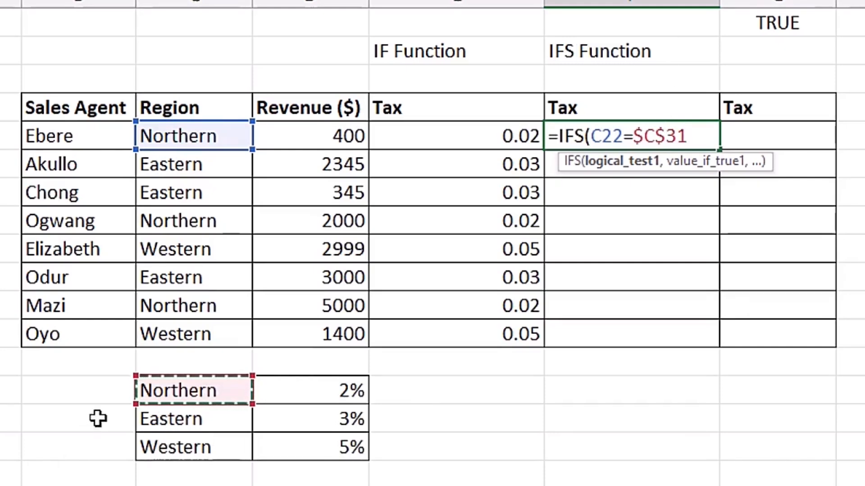
text(,)
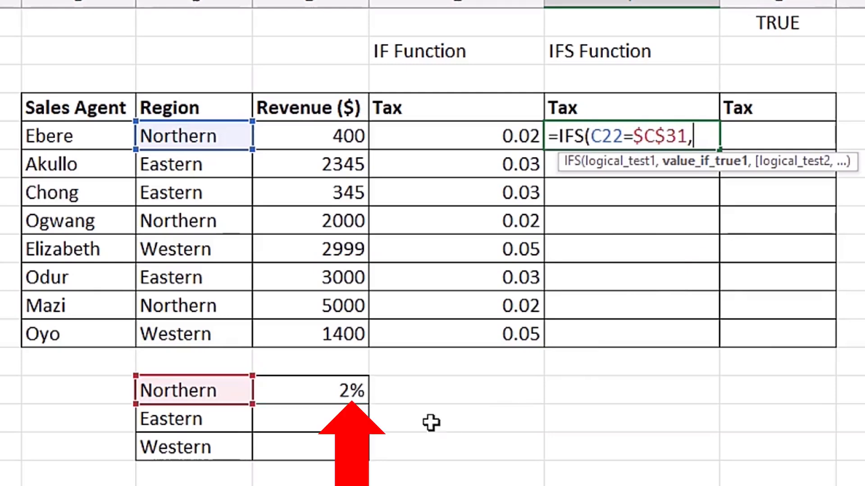
Add the Northern rate $D$31 as an absolute reference for the first result of the tax formula.
click(289, 390)
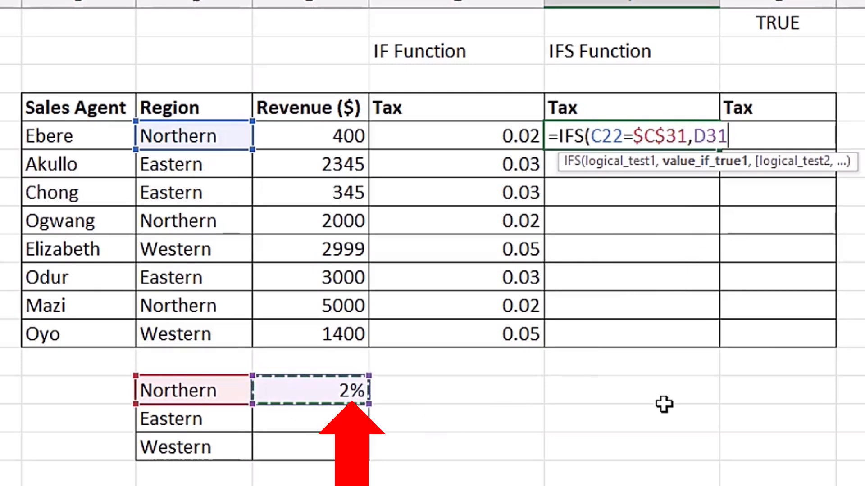
key(F4)
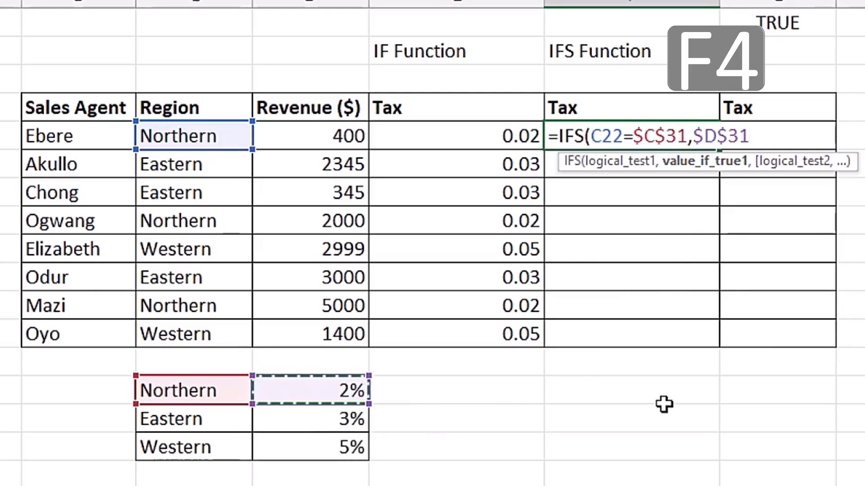
text(,)
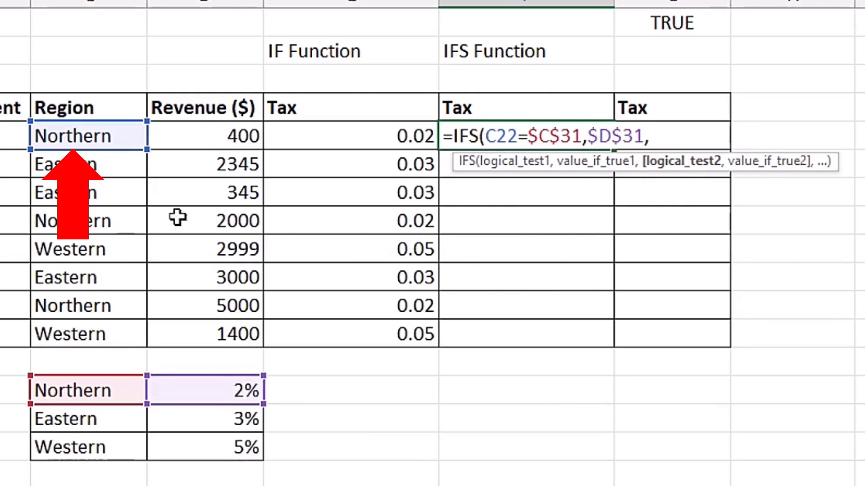
Add the second test C22=$C$32 for the Eastern region, with the Eastern rate $D$32 as its result.
click(92, 140)
text(=)
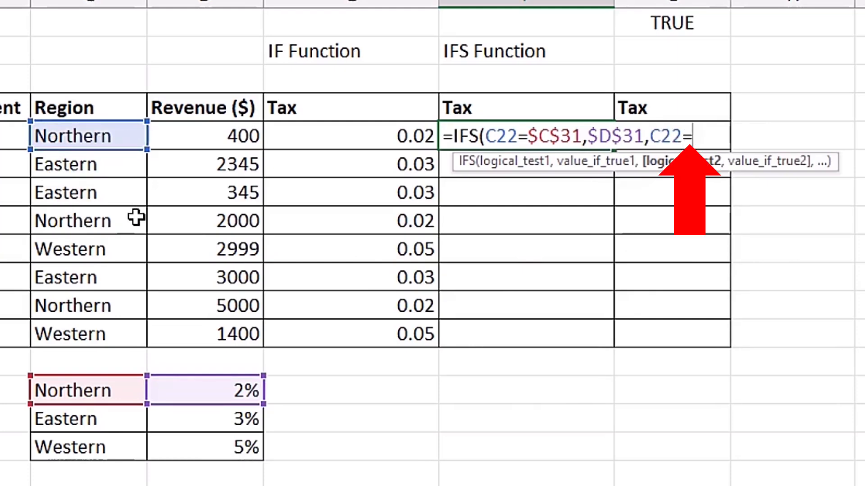
click(122, 424)
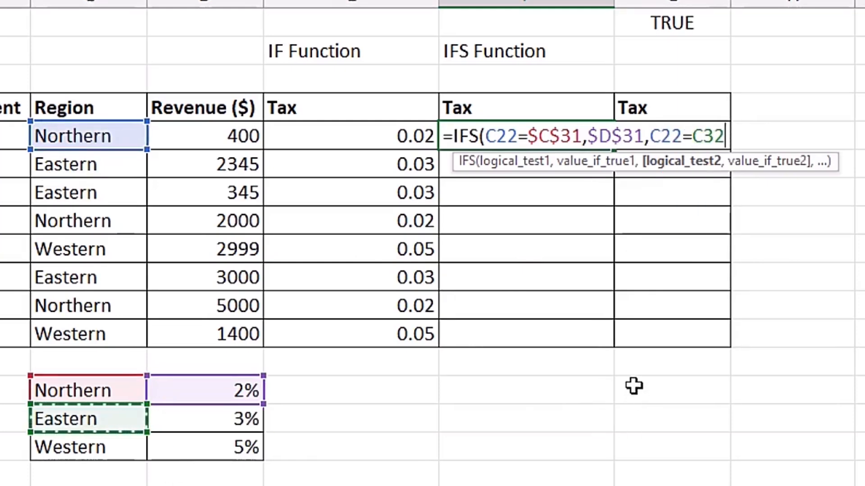
key(F4)
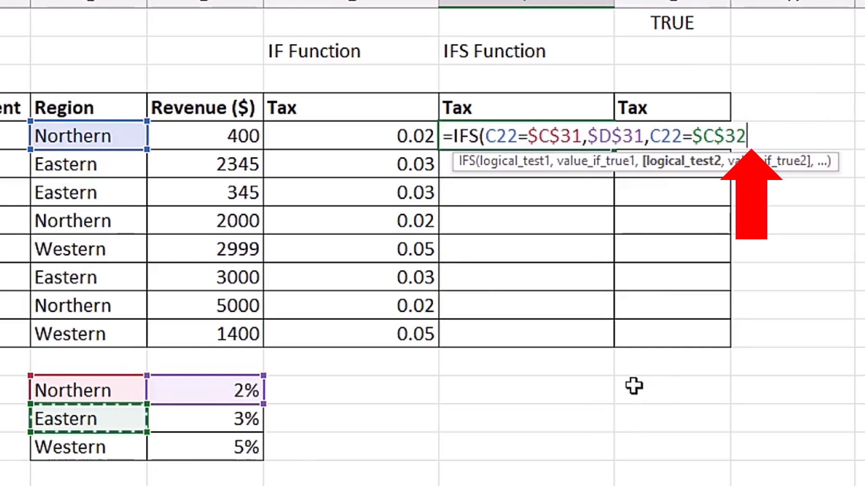
text(,)
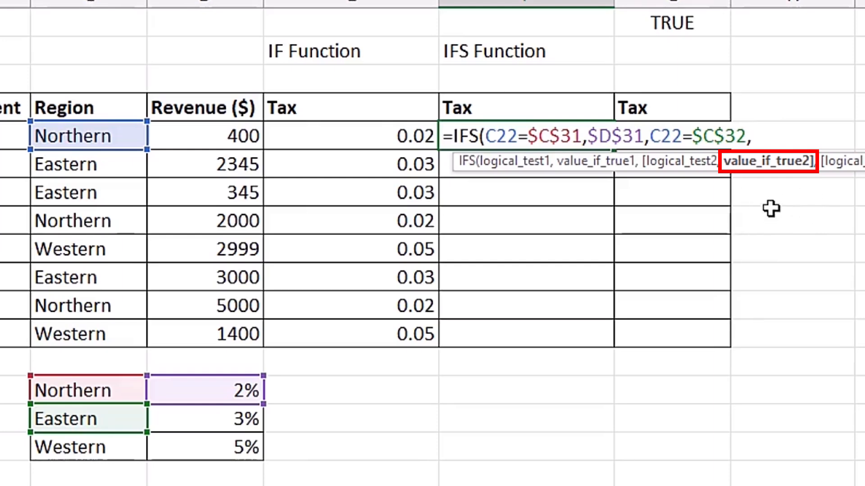
click(205, 420)
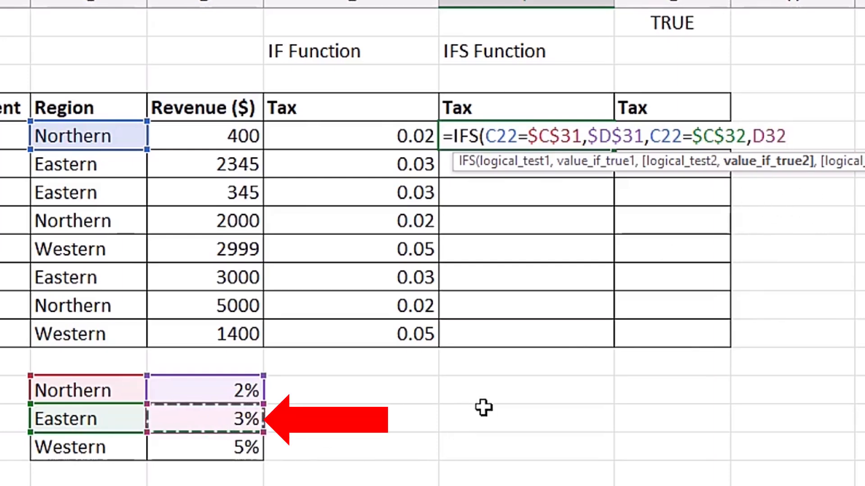
key(F4)
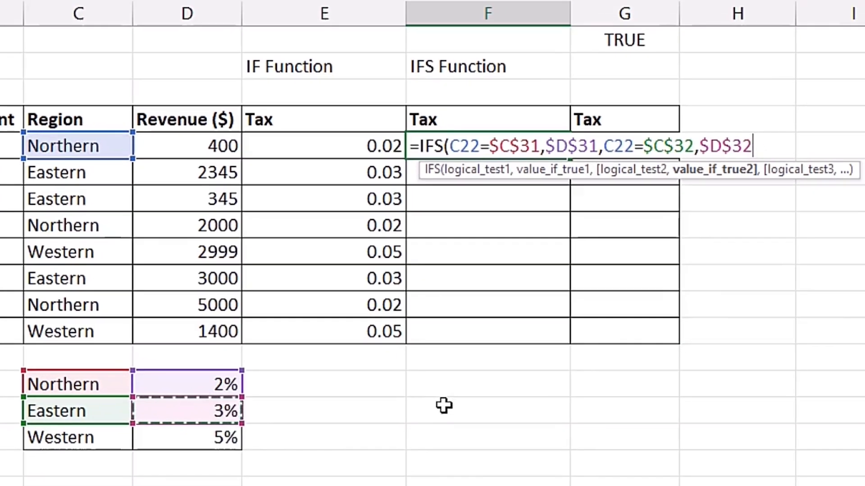
text(,)
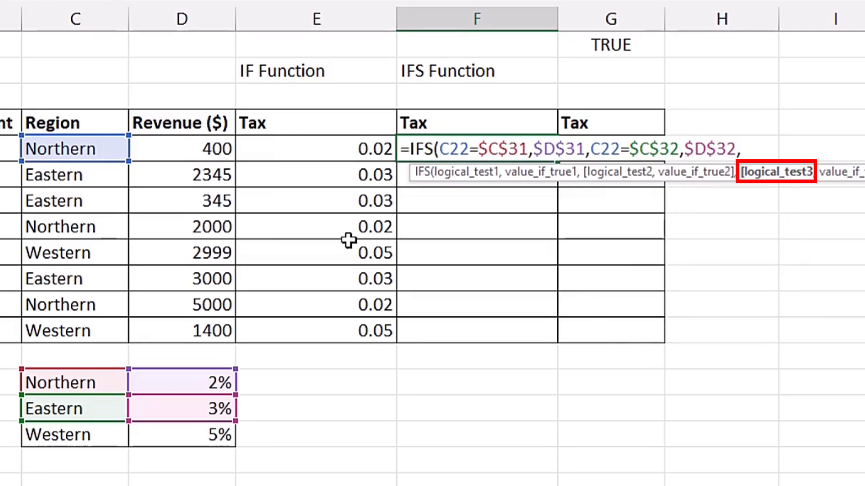
Add the third test C22=$C$33 for the Western region to the F22 formula, with the Western rate $D$33 as its result.
click(84, 149)
text(=)
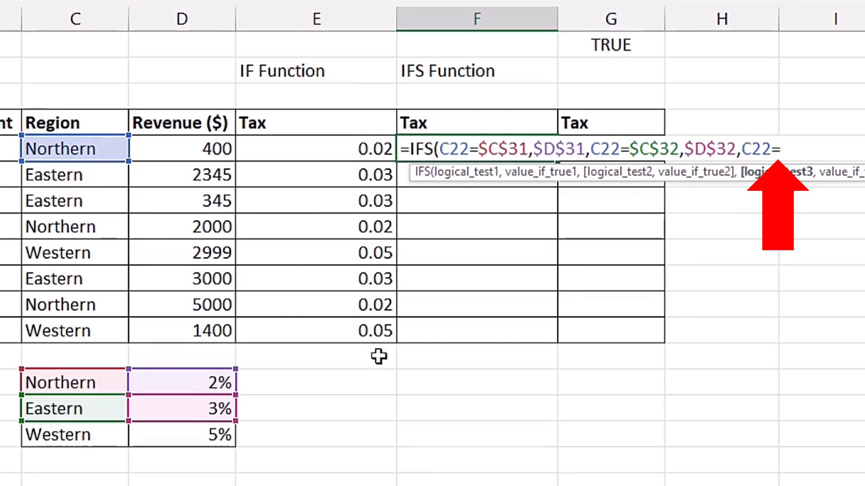
click(108, 435)
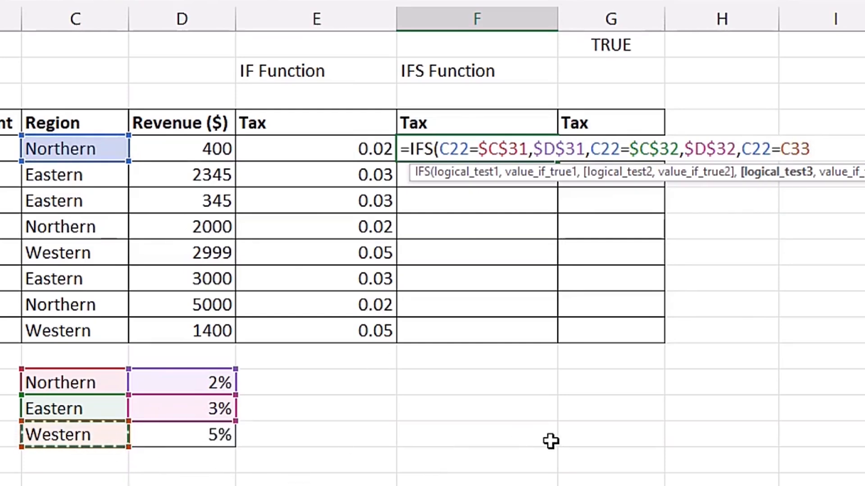
key(F4)
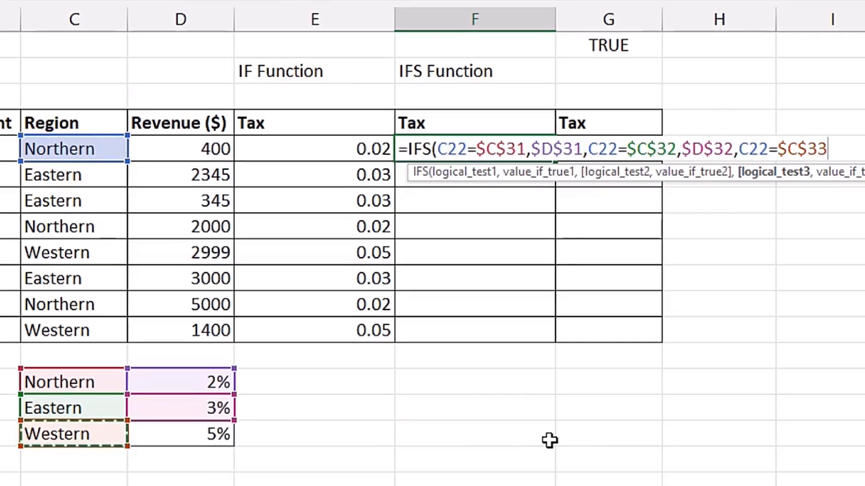
text(,)
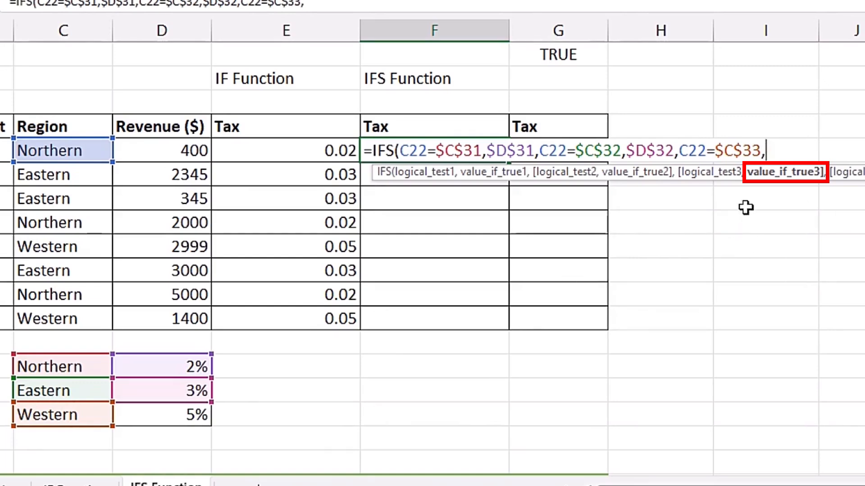
click(157, 414)
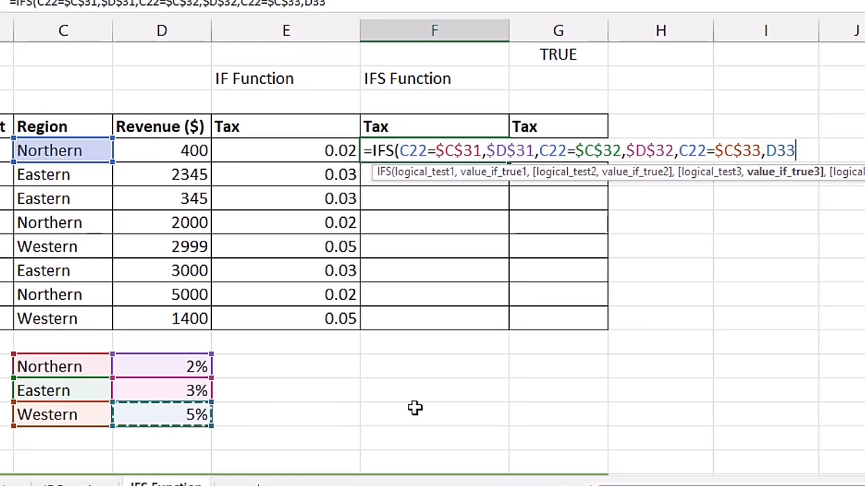
key(F4)
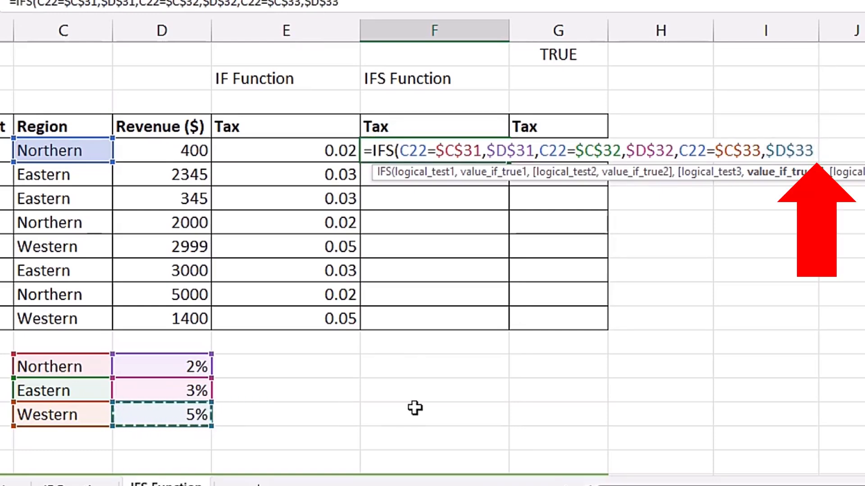
Close and enter the IFS formula in F22, and fill it down the IFS tax column through F29.
text())
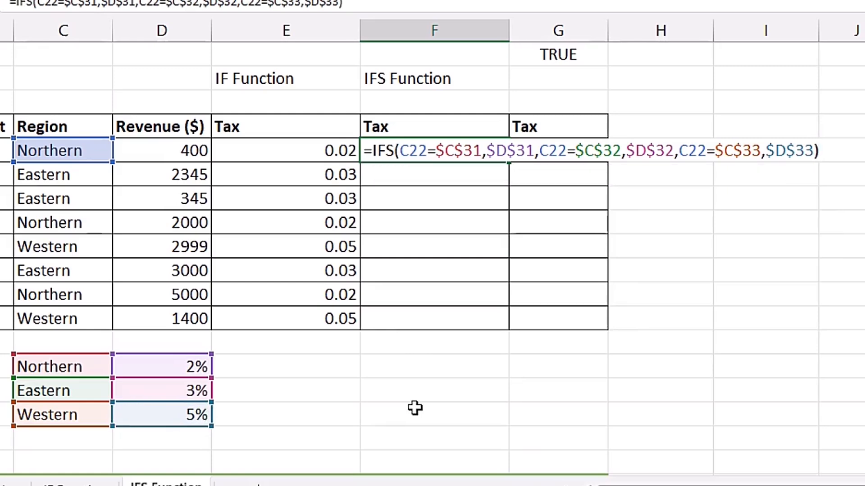
key(ctrl+Return)
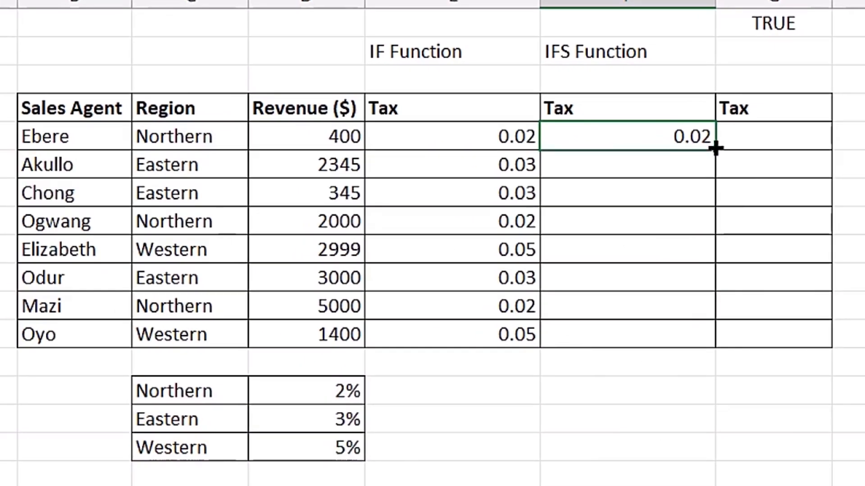
drag(715, 148, 707, 338)
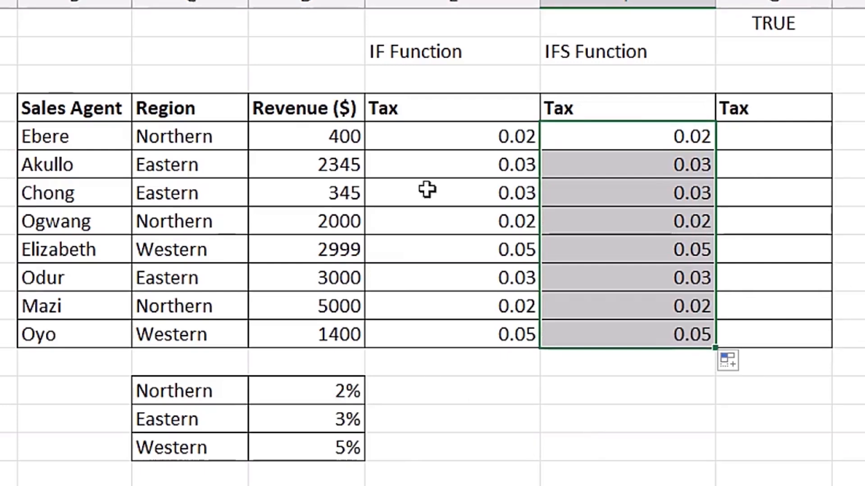
Review the nested IF tax formula in cell E22 for comparison with the IFS version.
double_click(435, 137)
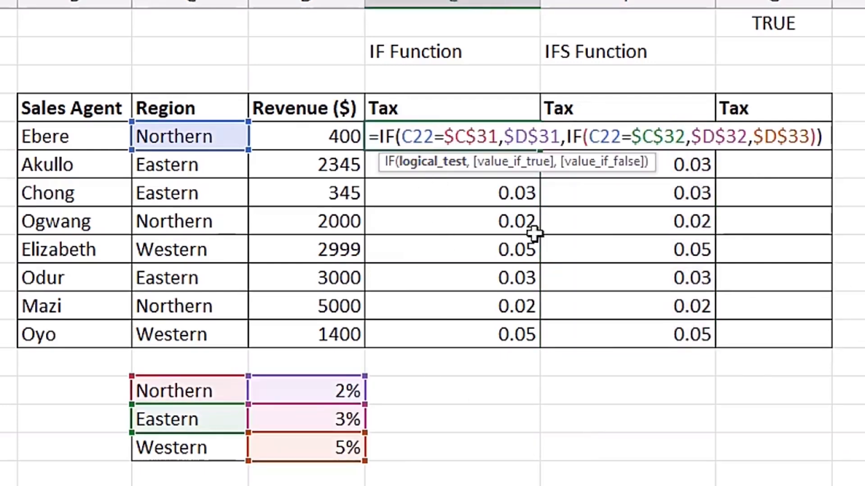
key(Tab)
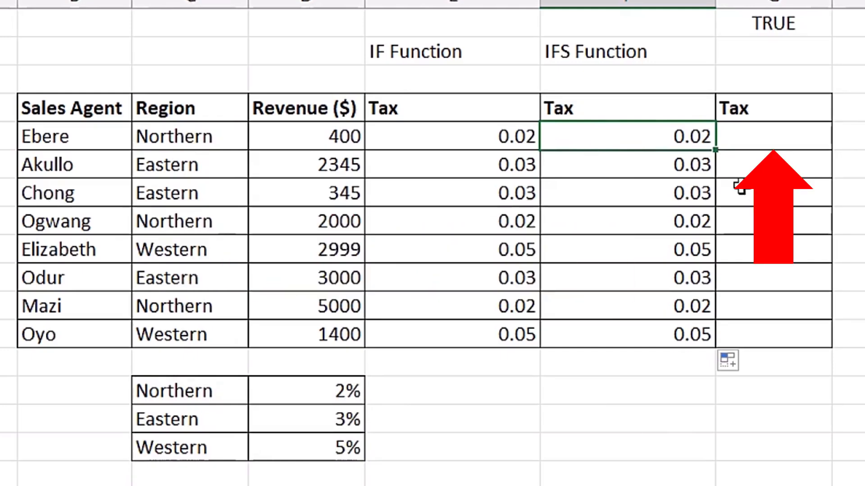
Begin an IFS formula in G22 with C22=$C$31 as the first test, matching the Northern region.
click(755, 133)
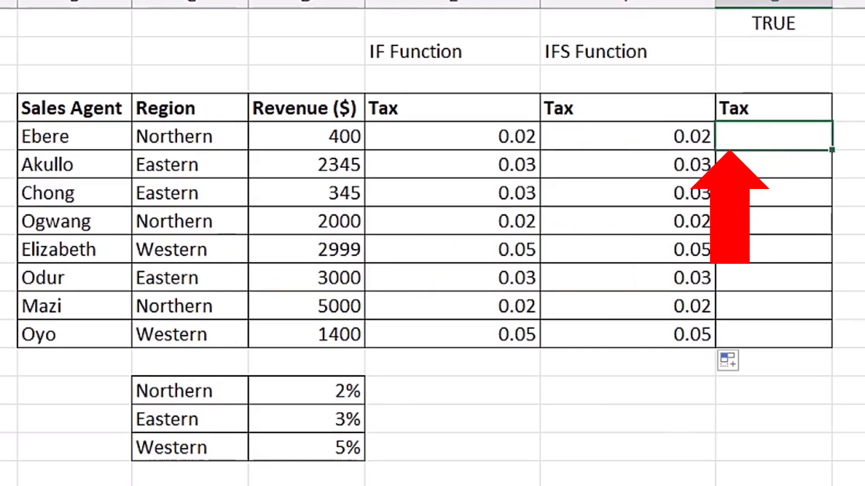
text(=)
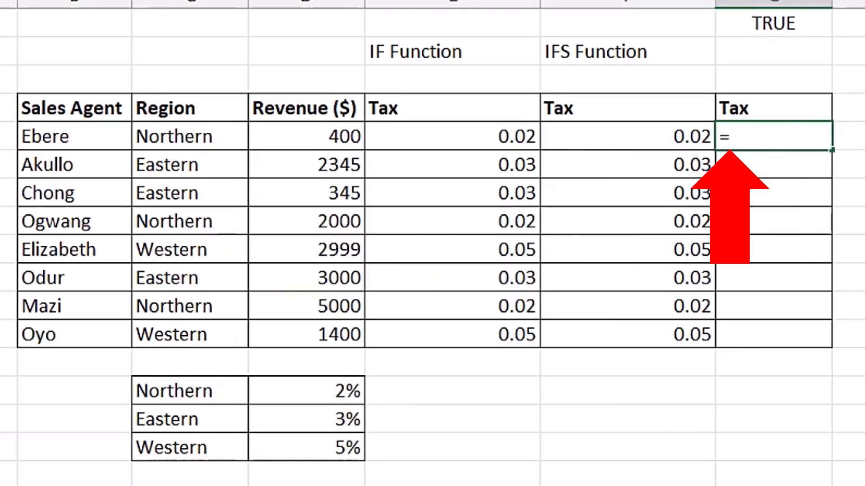
text(ifs)
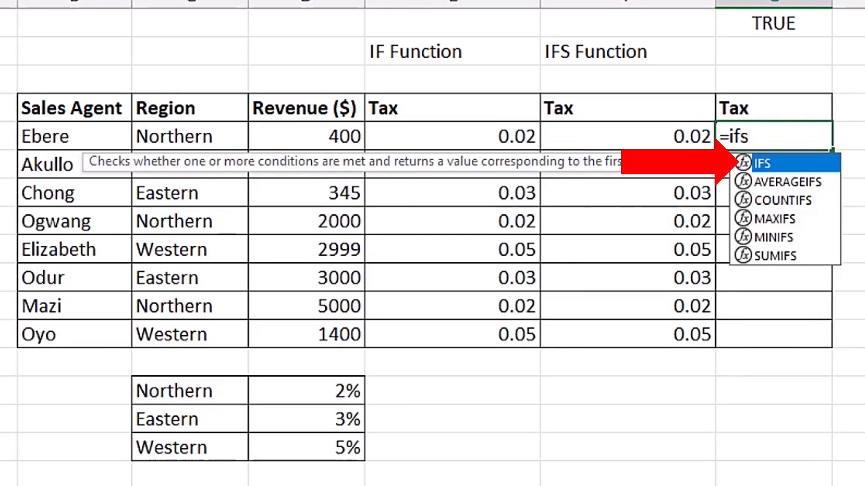
key(Tab)
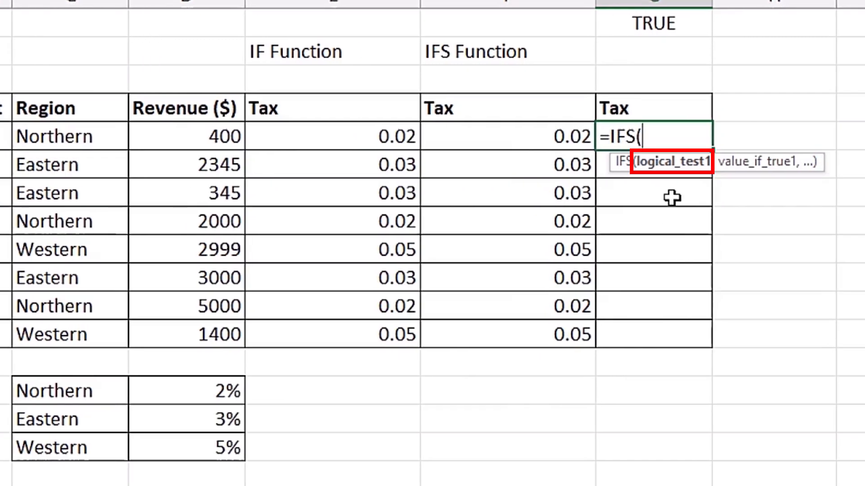
click(86, 139)
text(=)
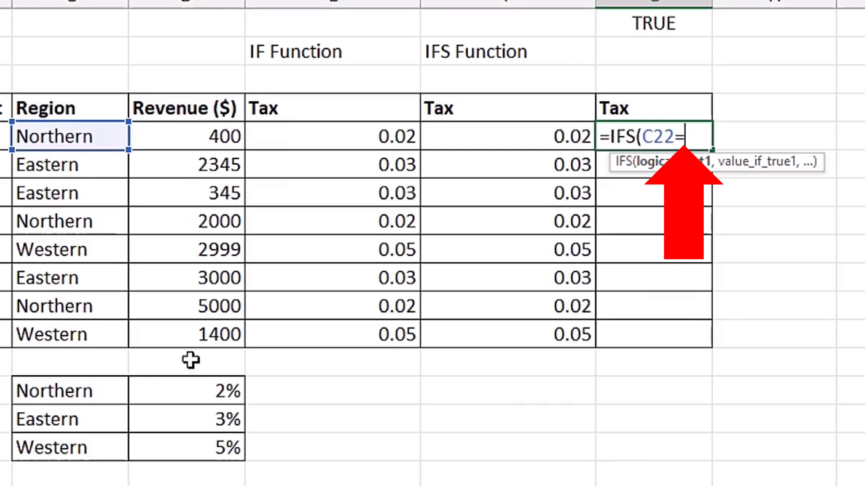
click(107, 391)
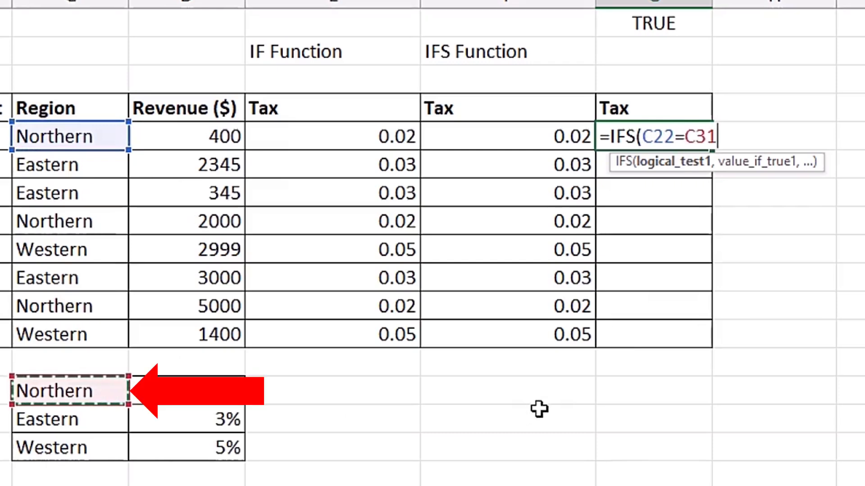
key(F4)
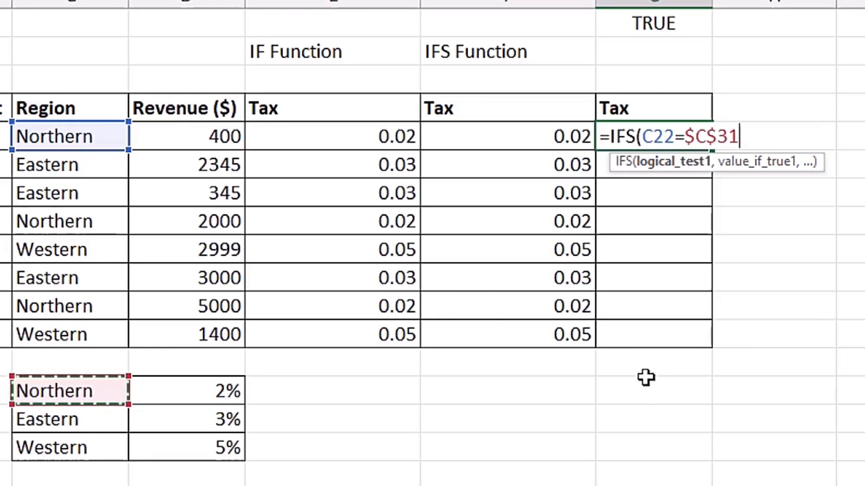
Add the Northern rate $D$31 as an absolute reference for the first result of the G22 formula.
text(,)
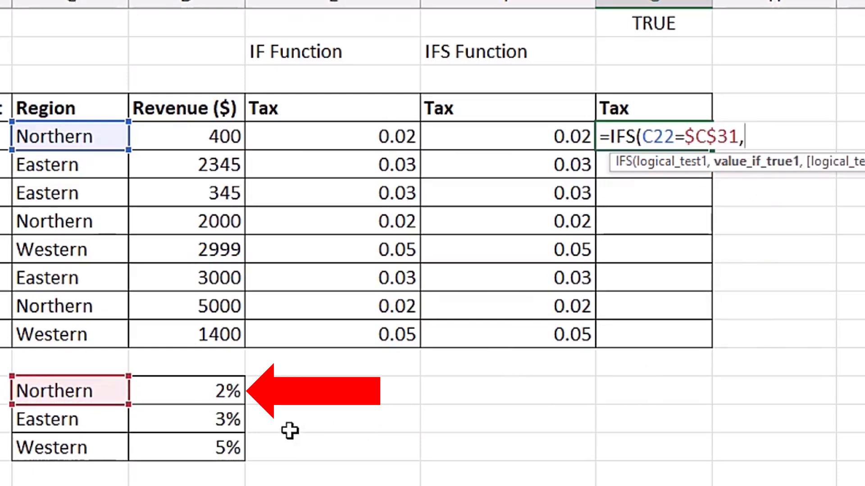
click(181, 391)
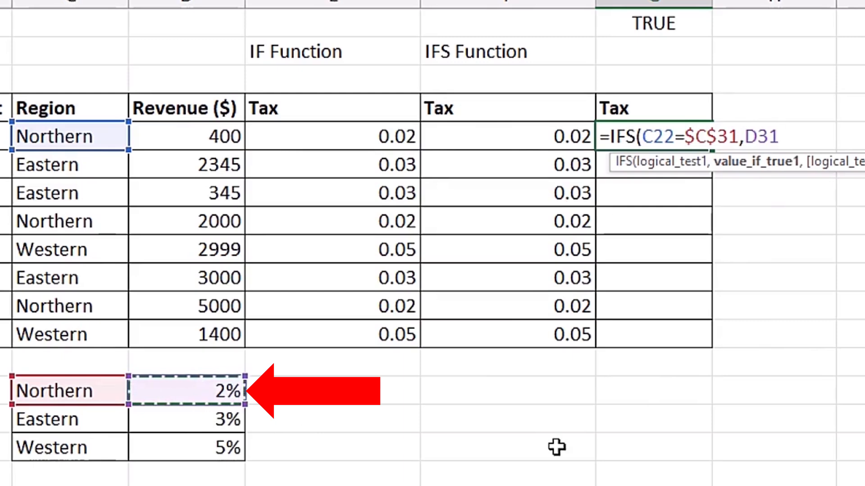
key(F4)
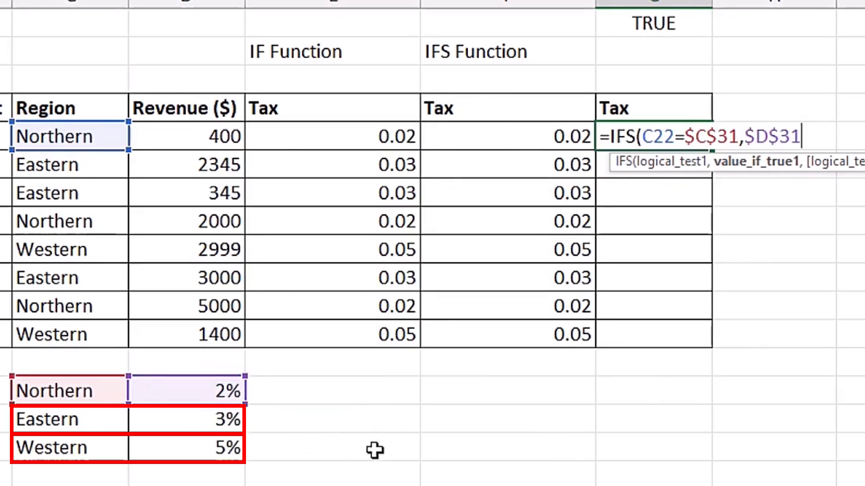
Add the second test C22=$C$32 for the Eastern region to the G22 formula, with $D$32 as its result.
text(,)
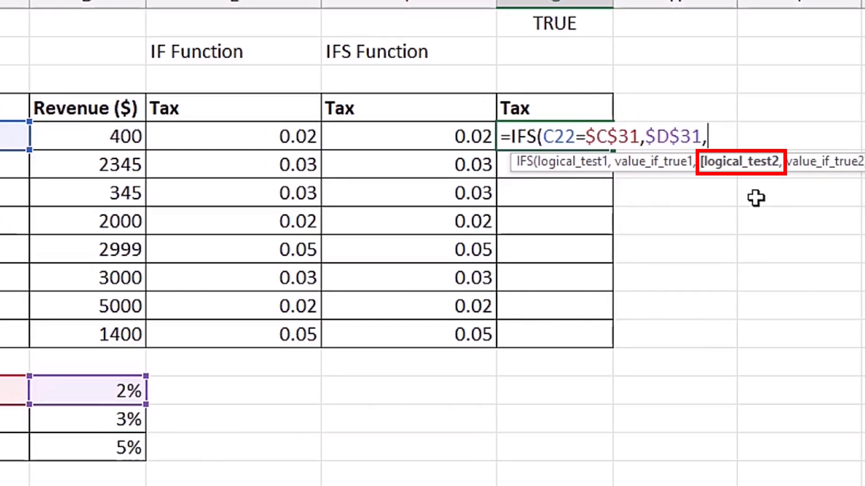
click(113, 137)
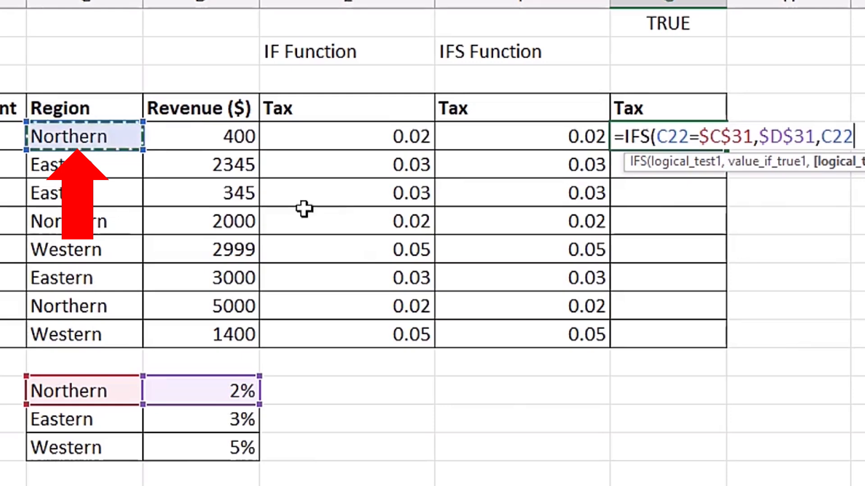
text(=)
click(110, 415)
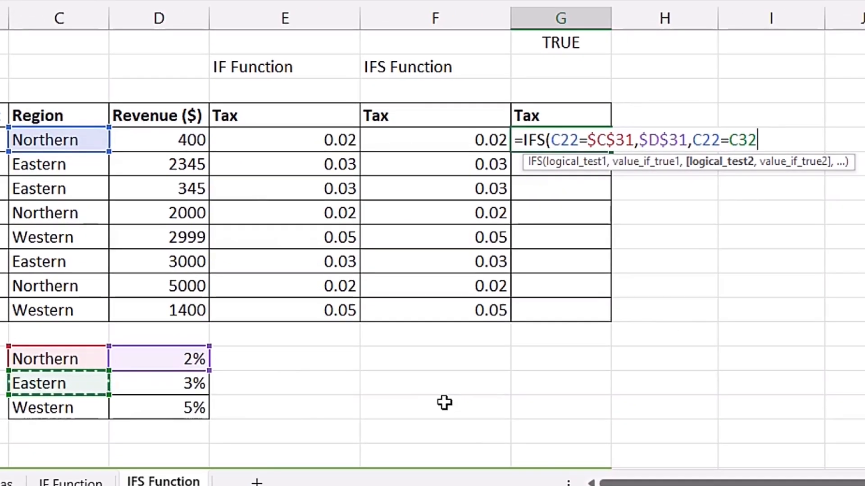
key(F4)
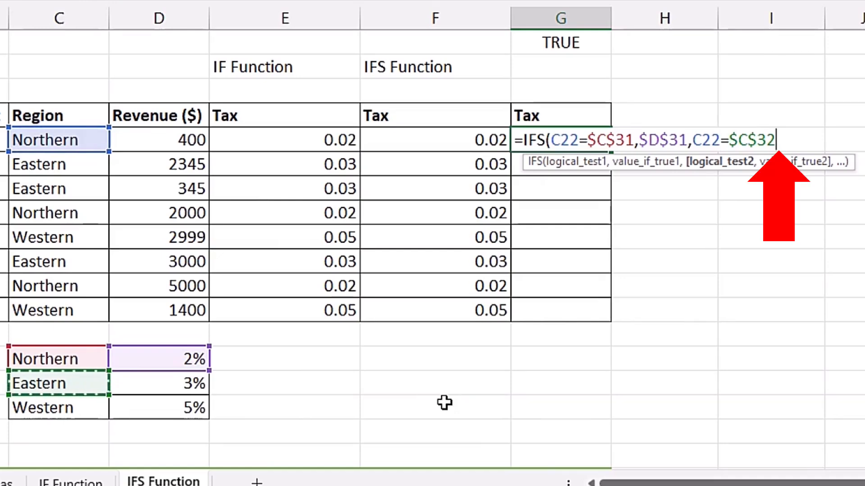
text(,)
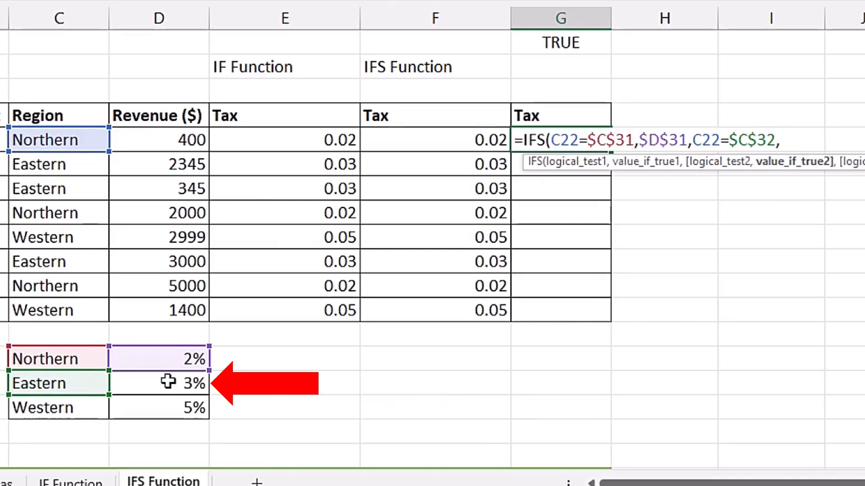
click(168, 382)
key(F4)
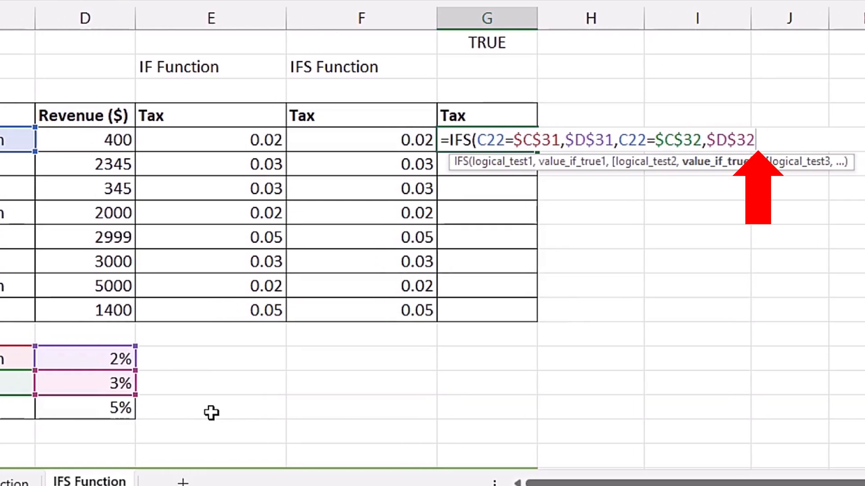
Add TRUE as the catch-all third test of the G22 formula, with the Western rate $D$33 as its result.
text(,)
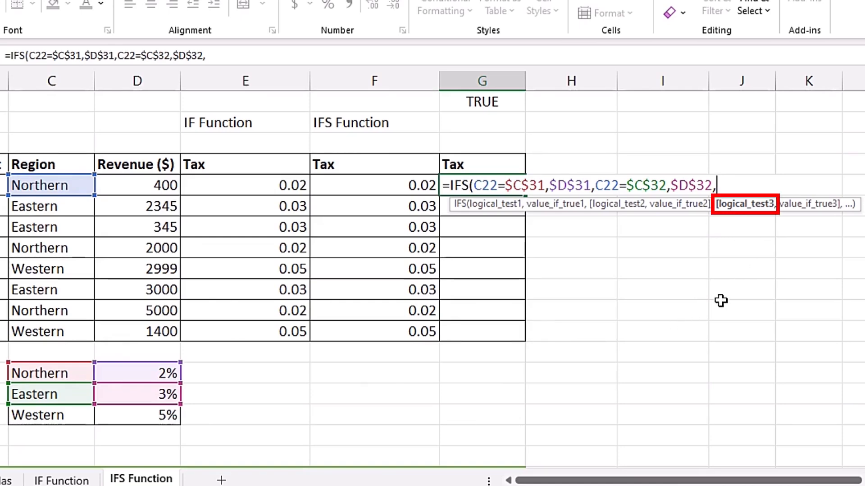
text(TRUE)
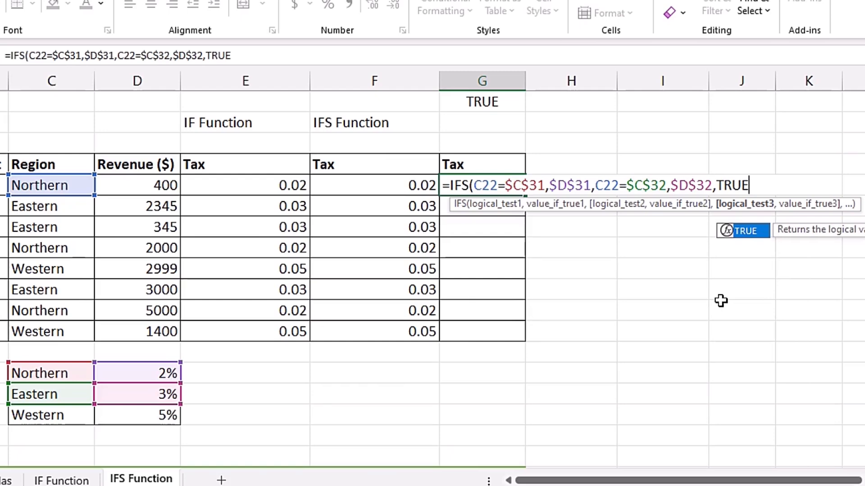
text(,)
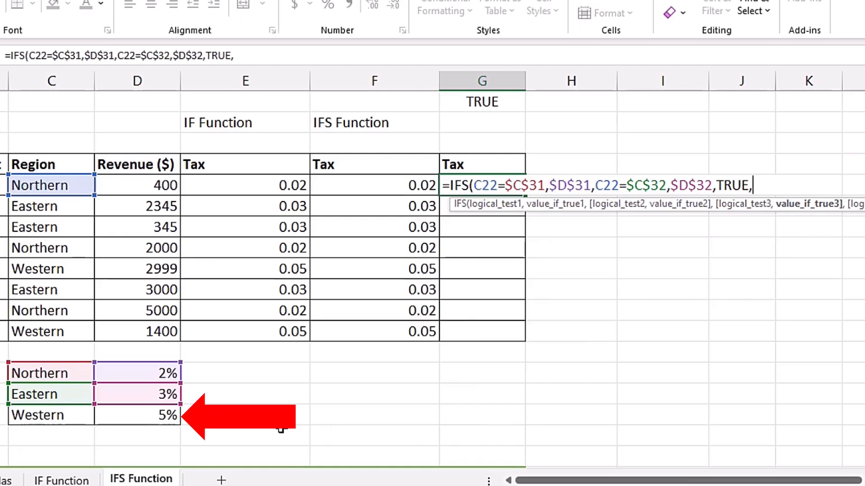
click(143, 416)
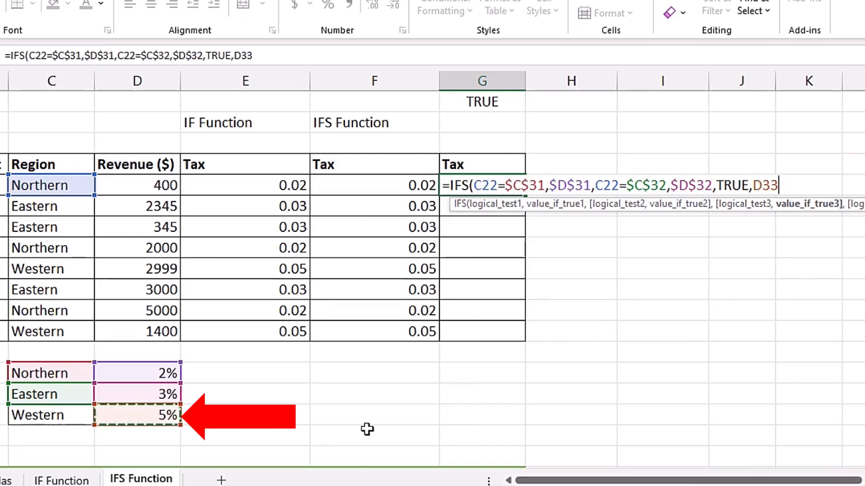
key(F4)
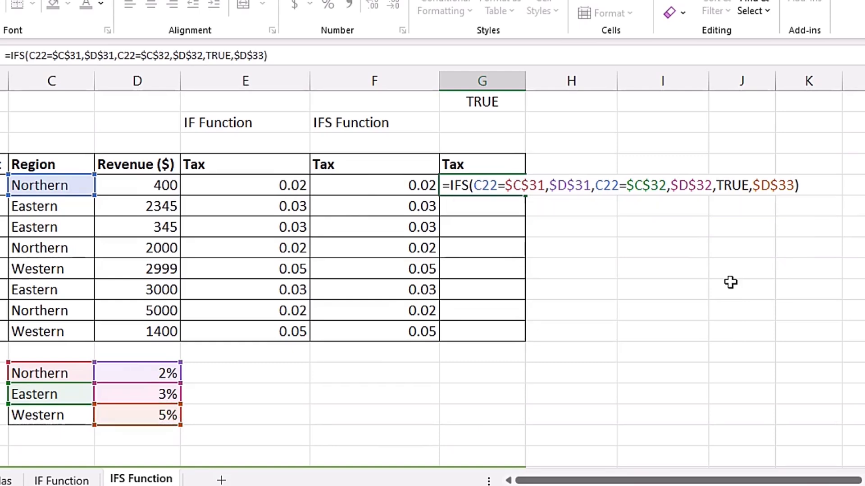
Enter the IFS formula with the TRUE fallback in G22 and fill it down through G29.
key(ctrl+Return)
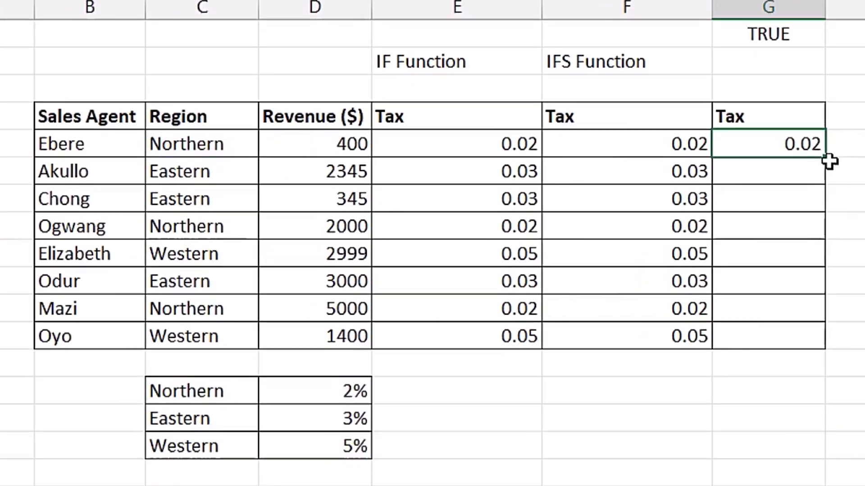
drag(525, 195, 514, 342)
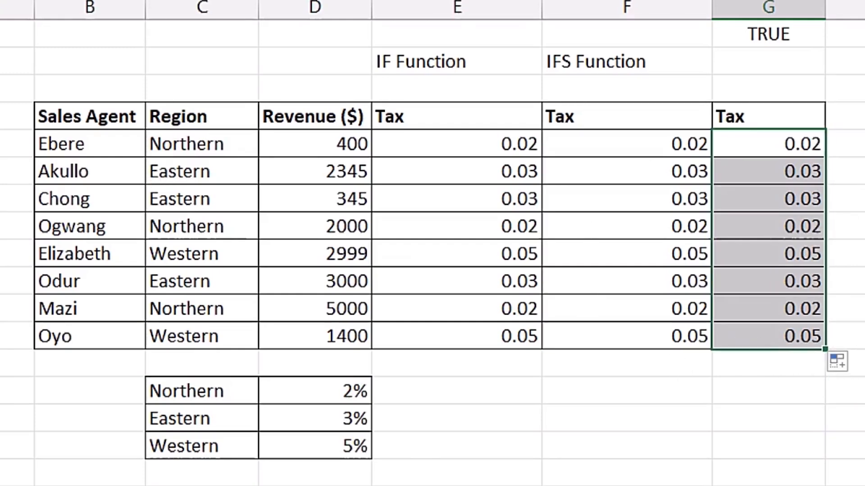
Bring the "Nigeria's last home Matches" table into view.
scroll(432, 243, down, 5)
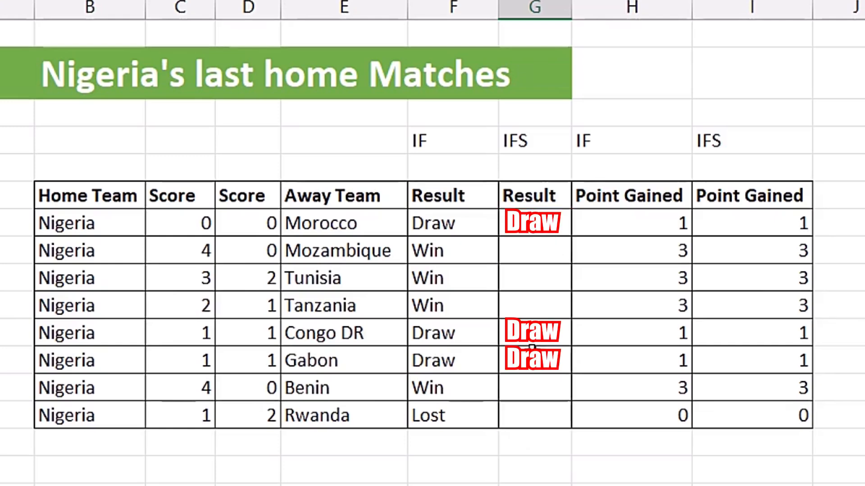
Examine the nested IF formula in F41 that works out the result of the Morocco match.
click(471, 226)
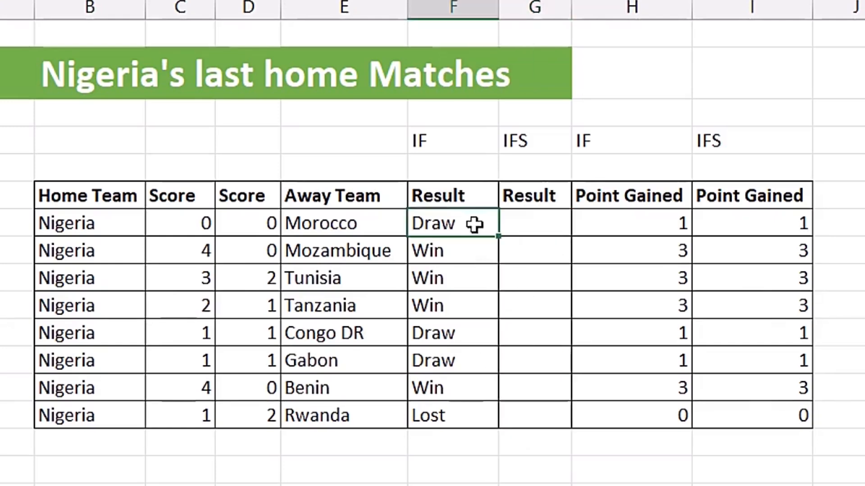
double_click(474, 224)
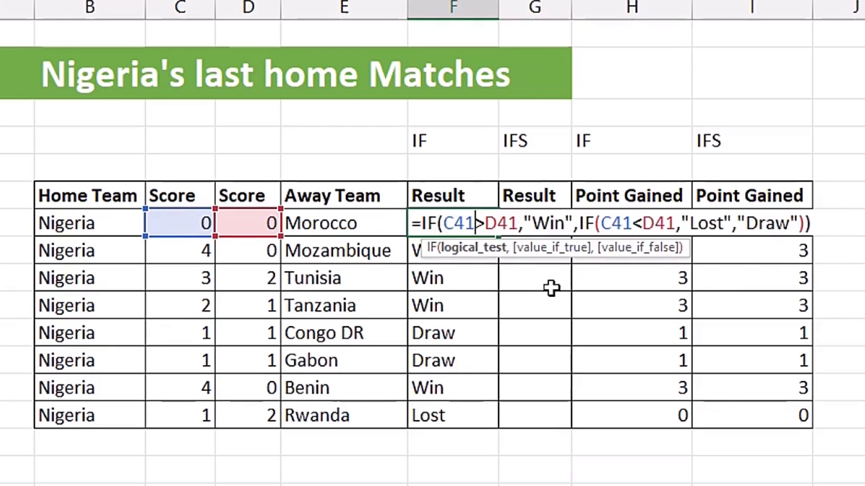
key(Escape)
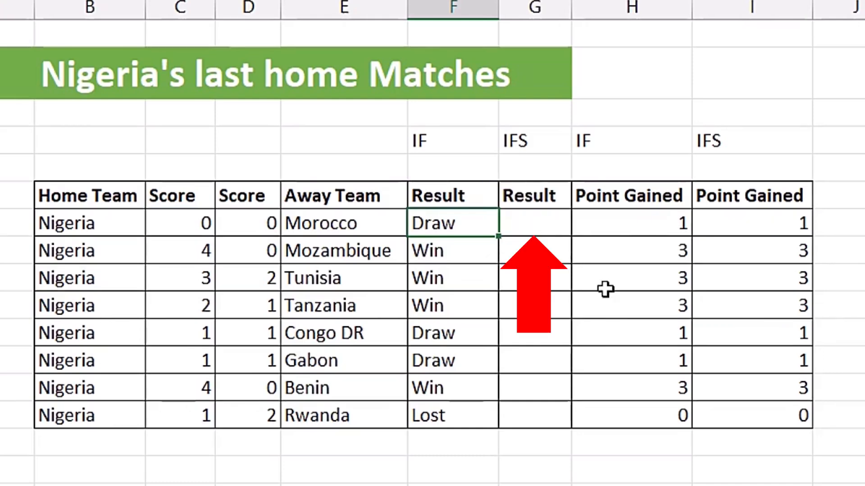
Start an IFS formula in G41 with the first test C41>D41 and "Win" as its result.
click(546, 234)
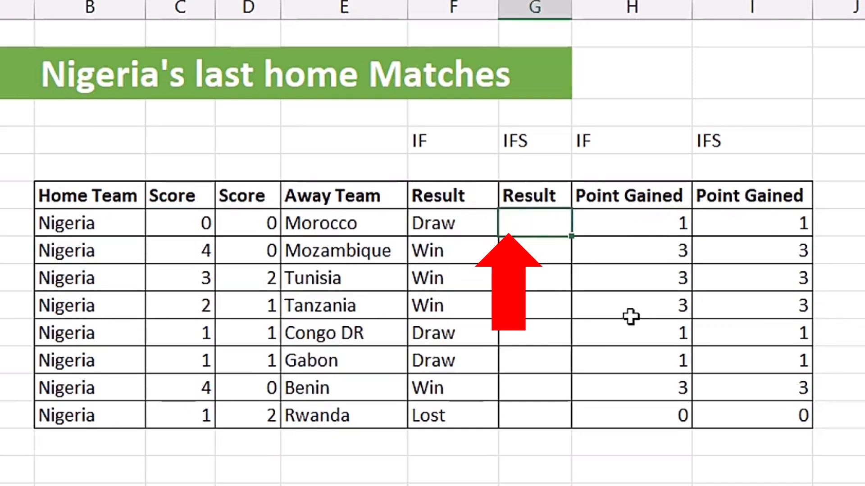
text(=ifs)
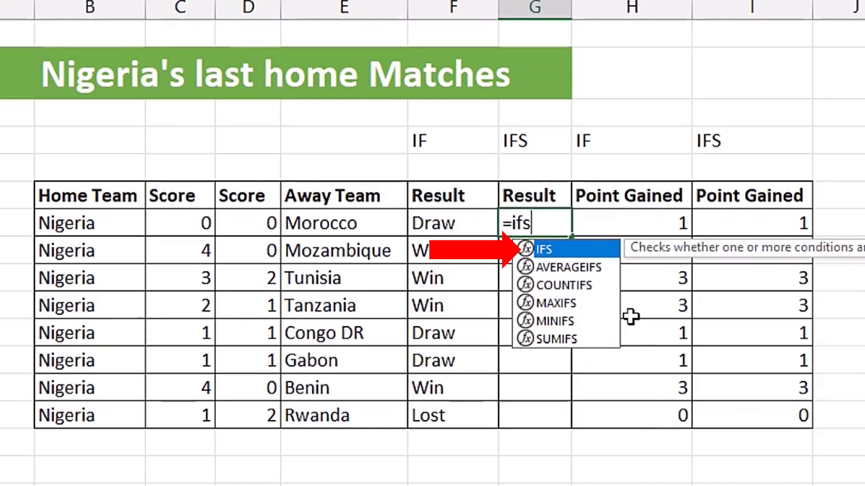
key(Tab)
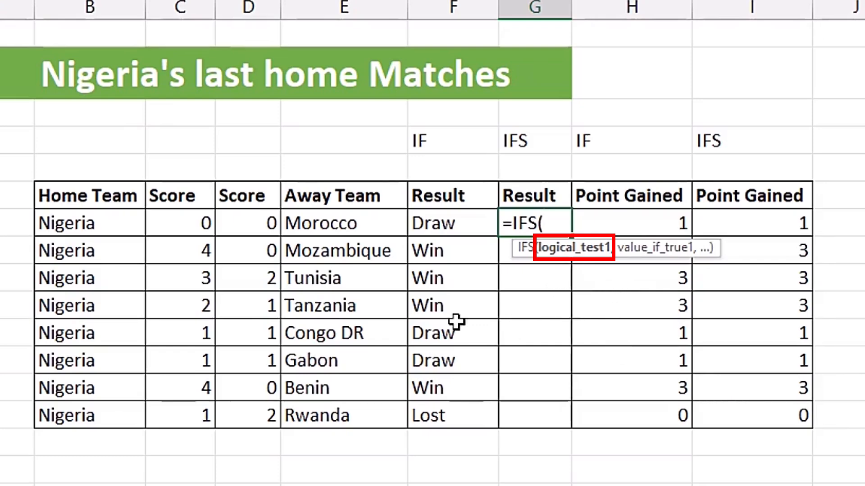
click(171, 223)
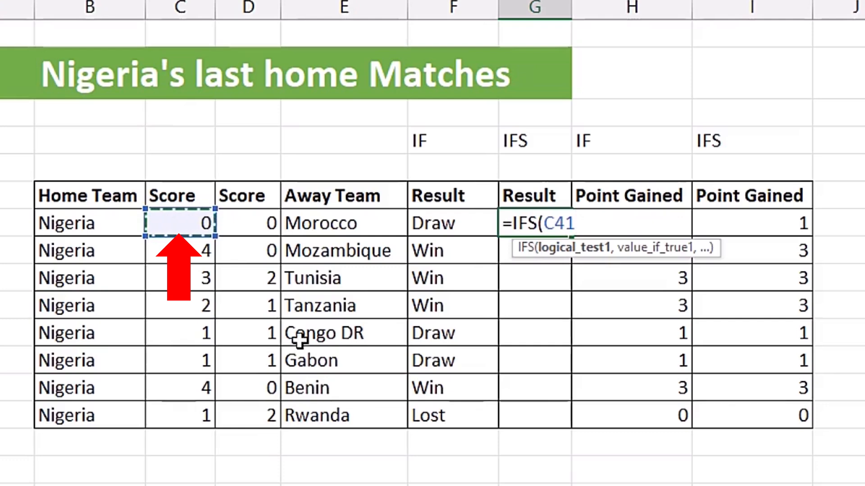
text(>)
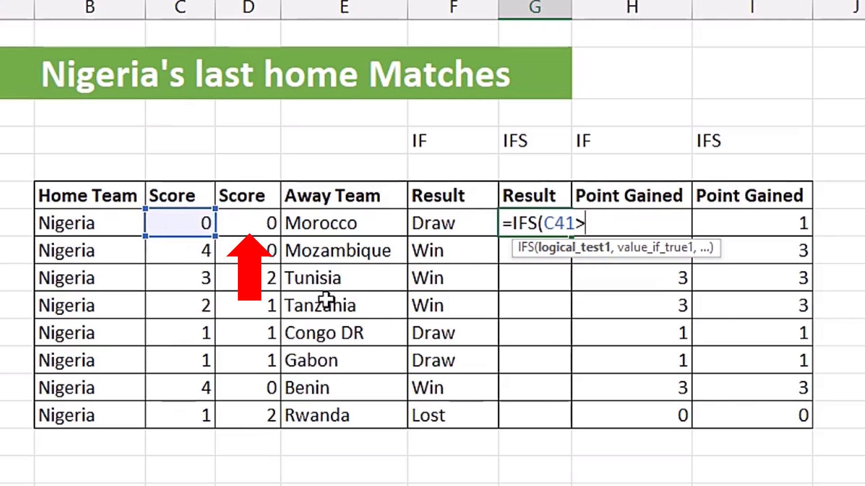
click(250, 226)
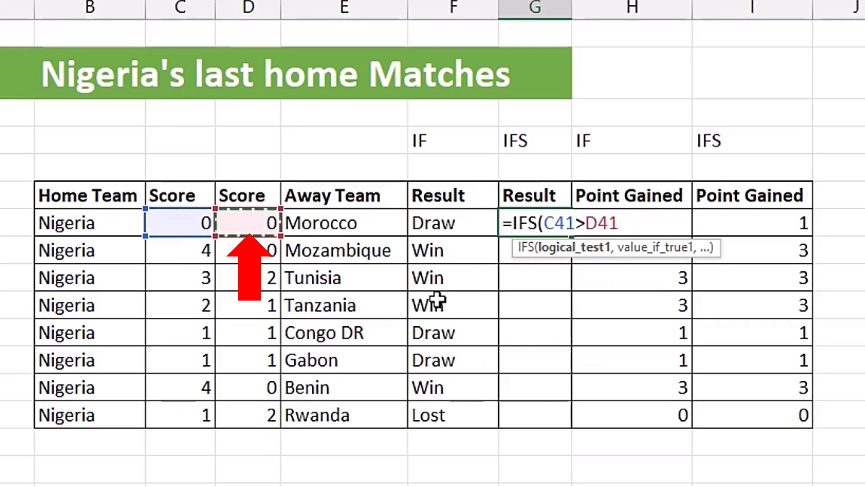
text(,)
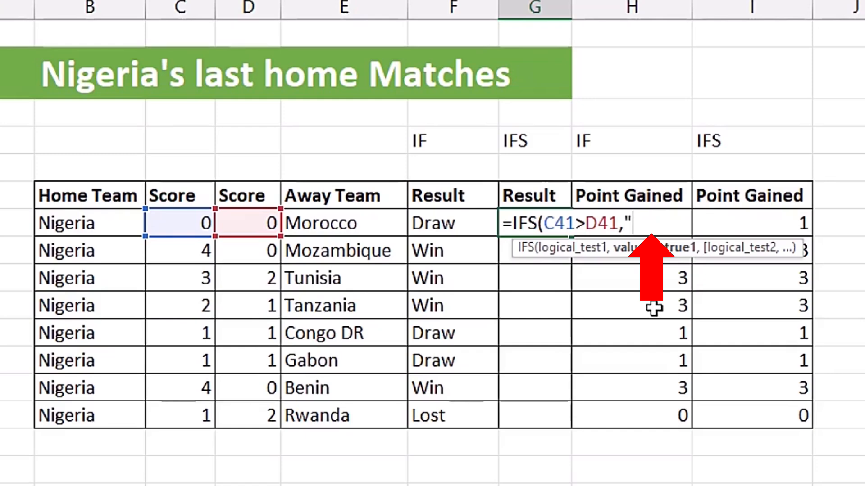
text(Win)
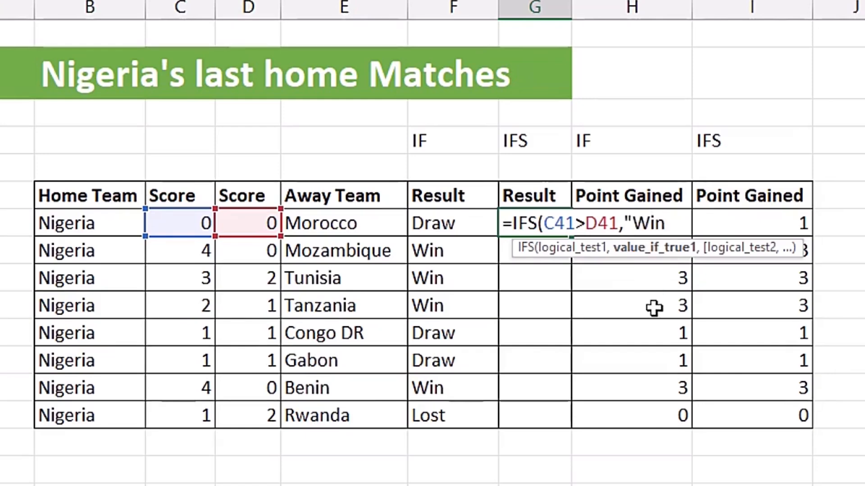
text(",)
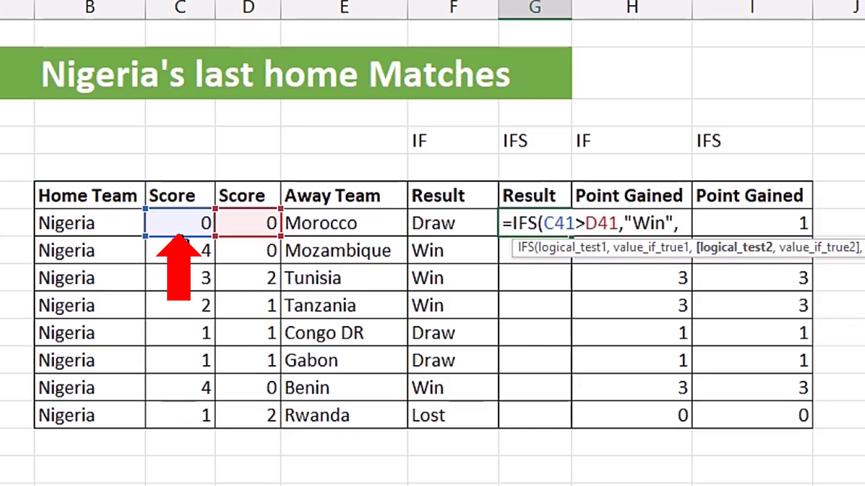
Add the second test C41<D41 to the G41 formula, with "Lost" as its result.
click(179, 222)
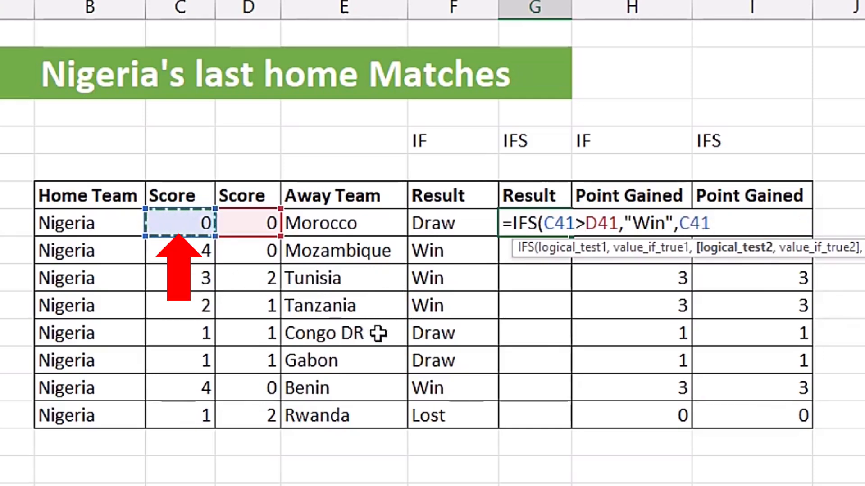
text(<)
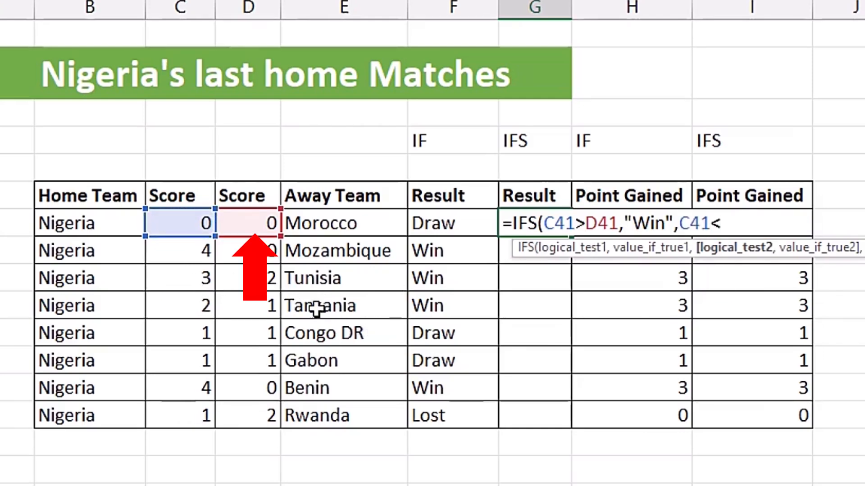
click(233, 223)
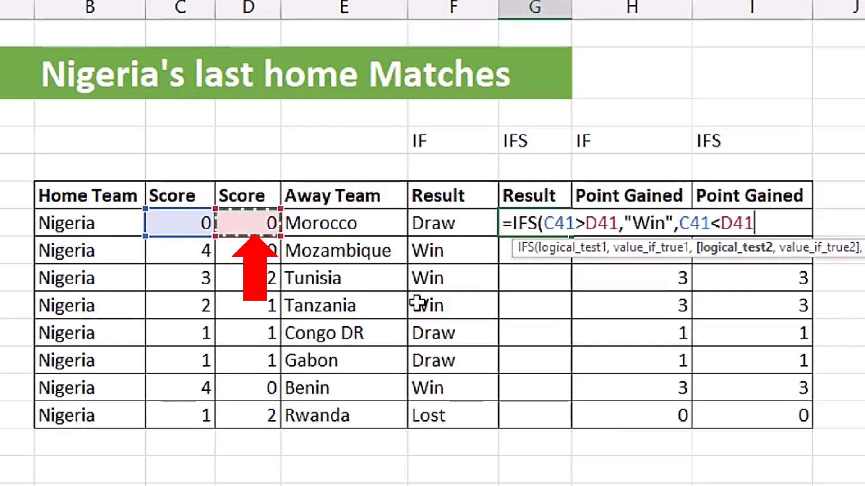
text(,)
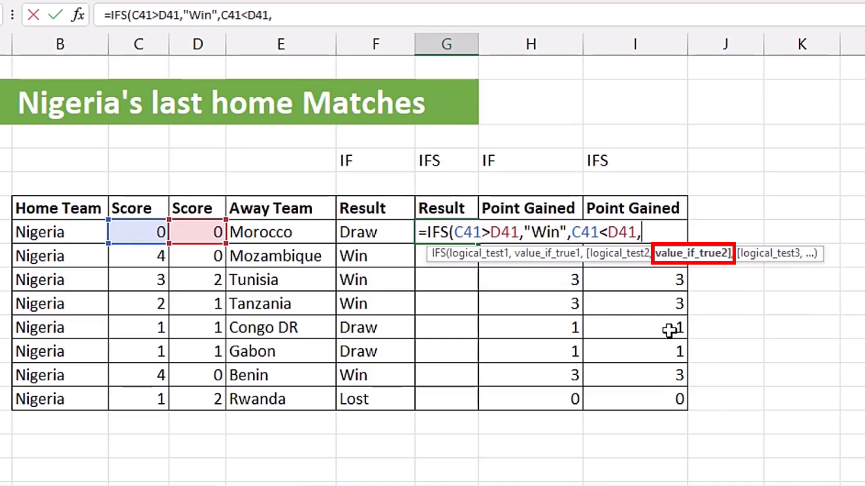
text("Lo)
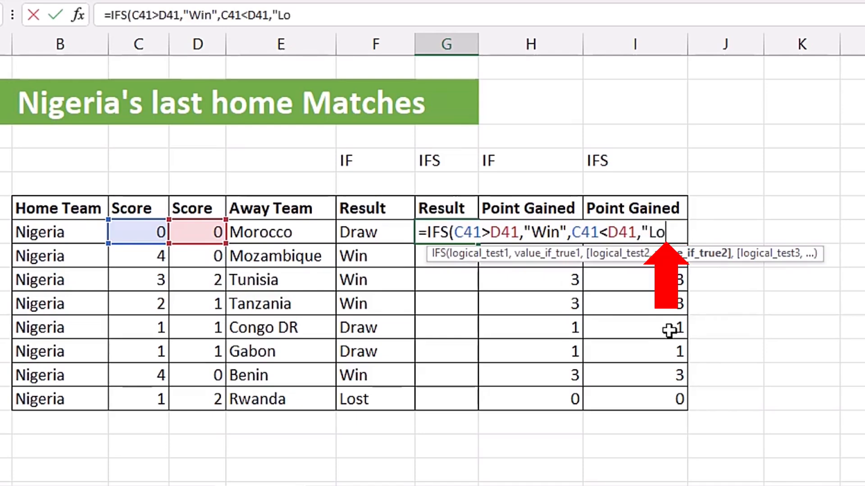
text(st",)
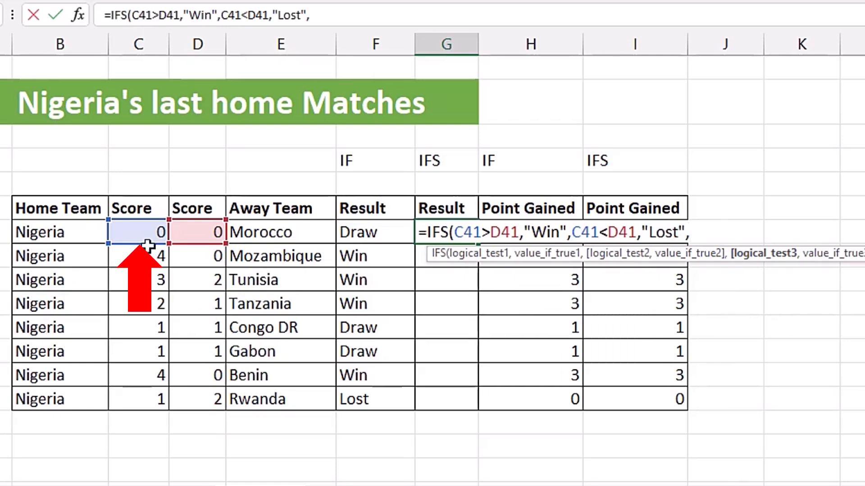
Complete the G41 formula with the third test C41=D41 returning "Draw", and fill it down through G48.
click(134, 233)
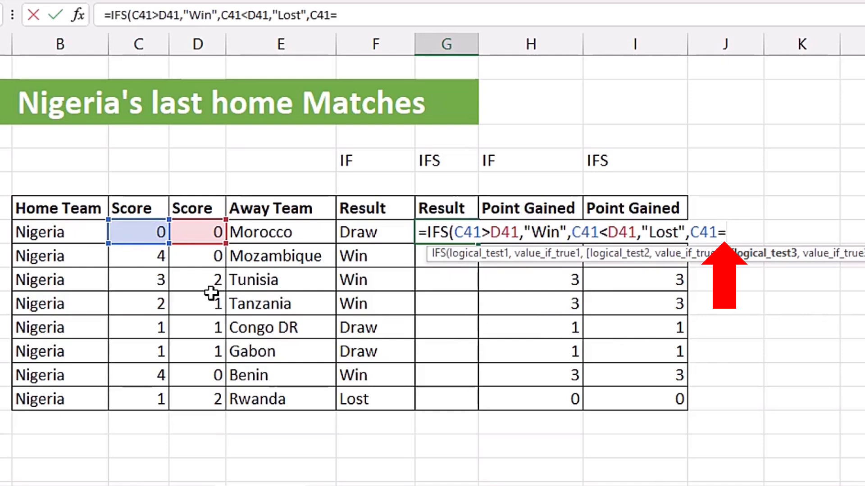
click(194, 233)
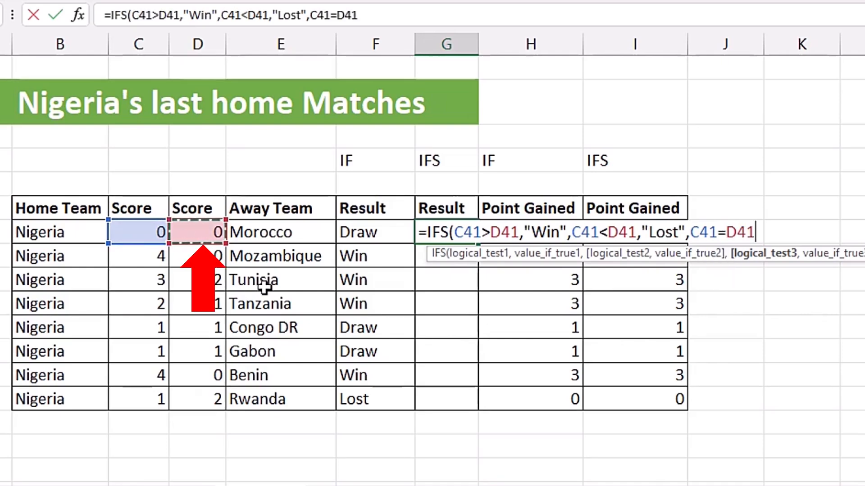
text(,)
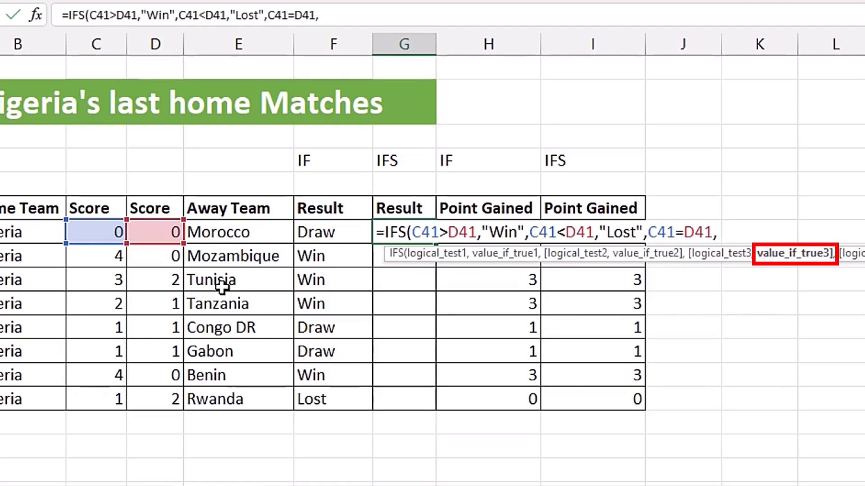
text(")
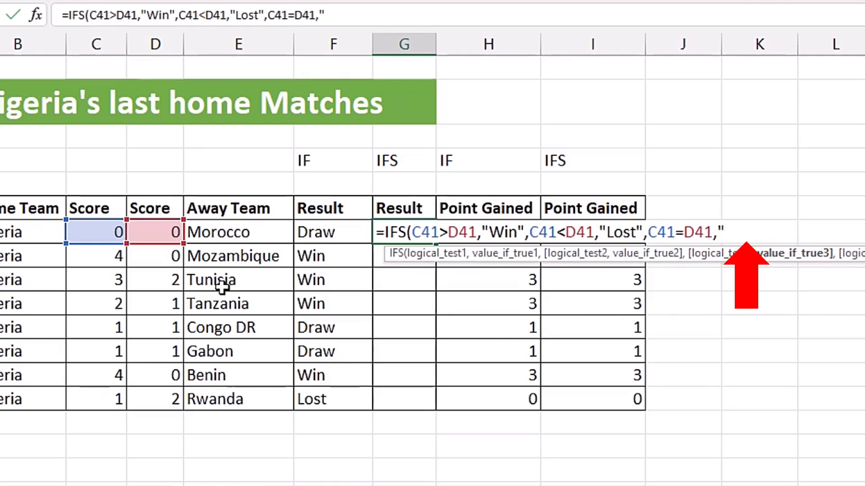
text(Draw")
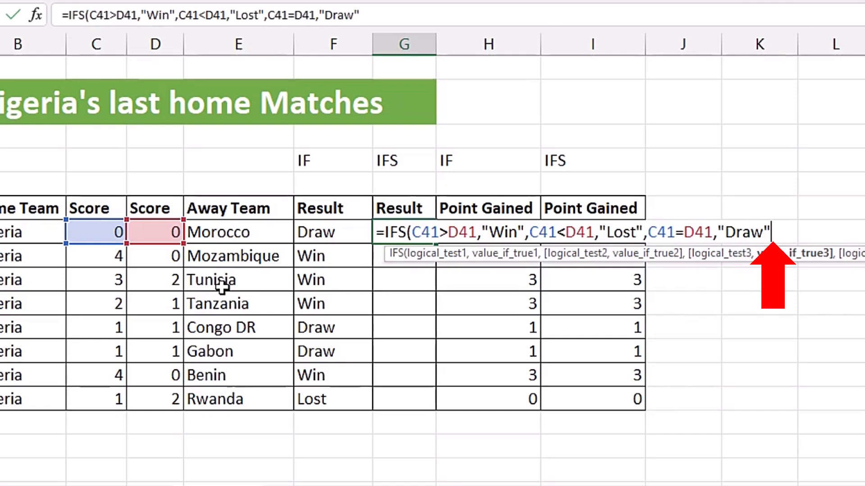
key(ctrl+Return)
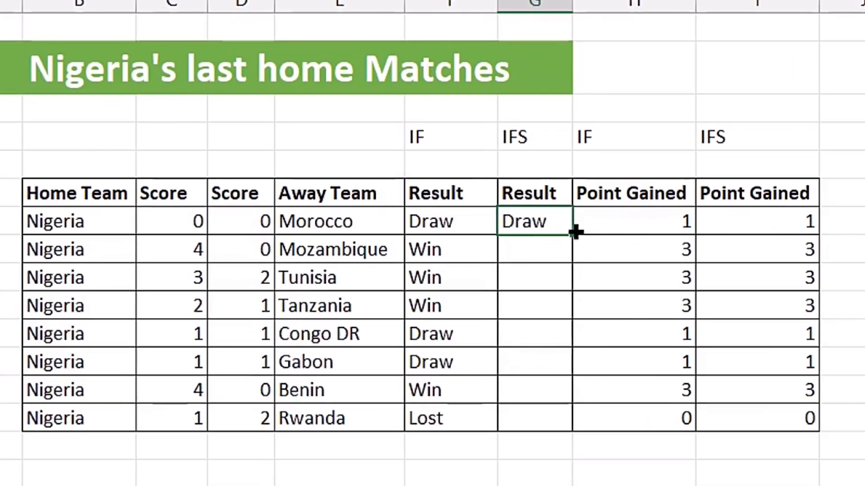
double_click(436, 244)
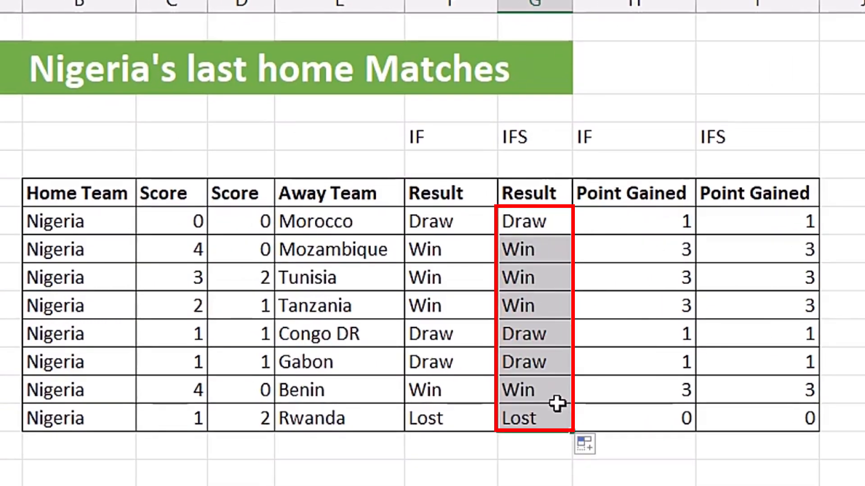
Compare the nested IF formulas in F41 and H41 with the IFS points formula in I41, leaving them unedited.
double_click(442, 224)
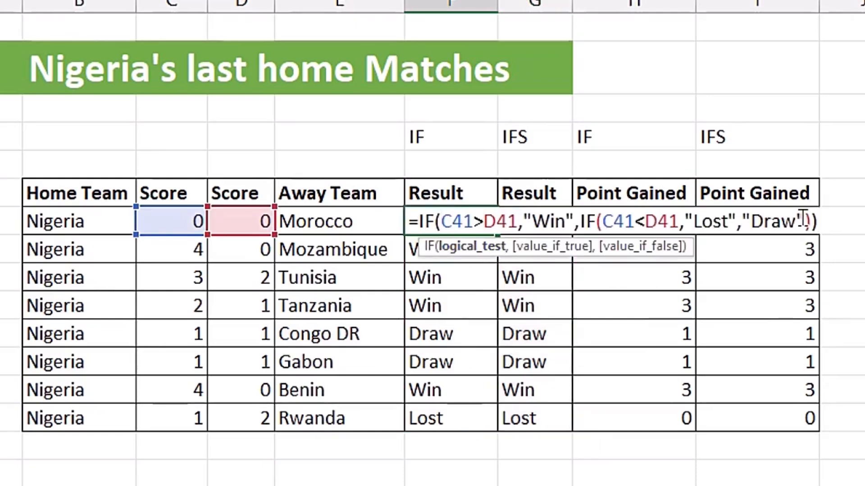
key(Escape)
click(657, 229)
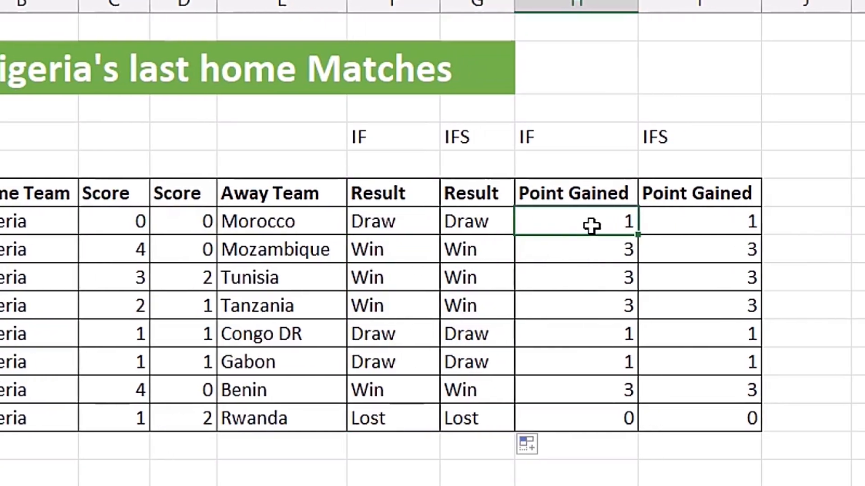
double_click(631, 225)
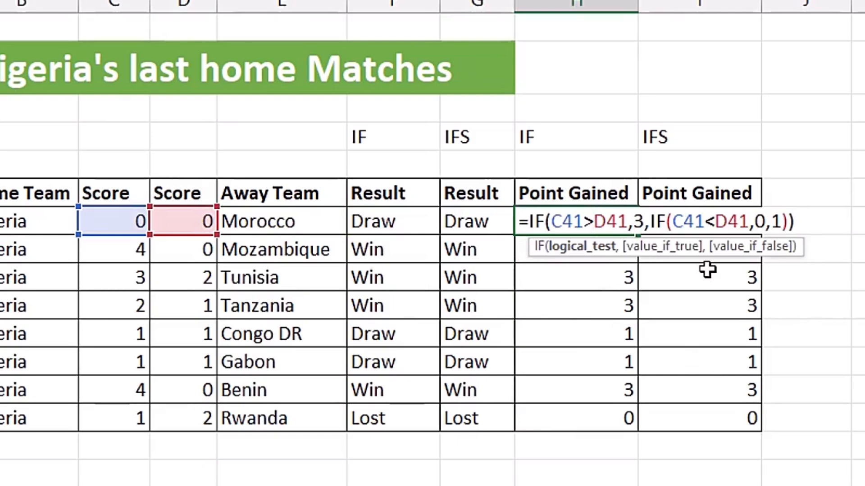
key(Escape)
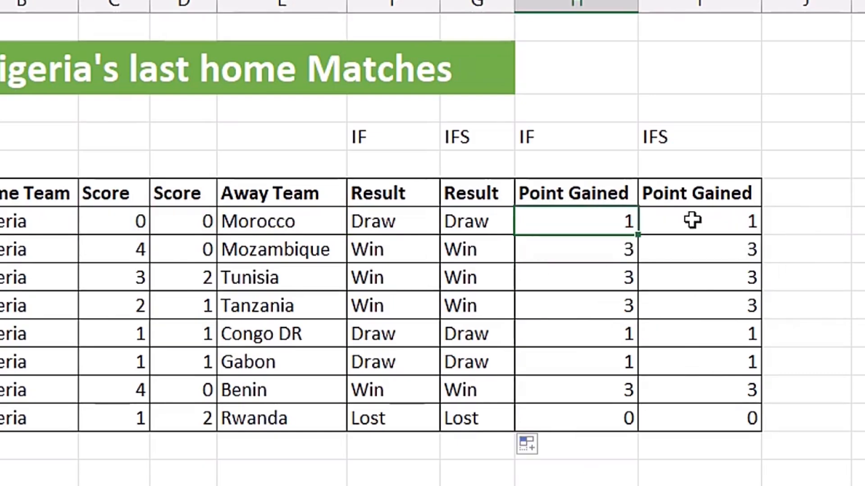
double_click(509, 229)
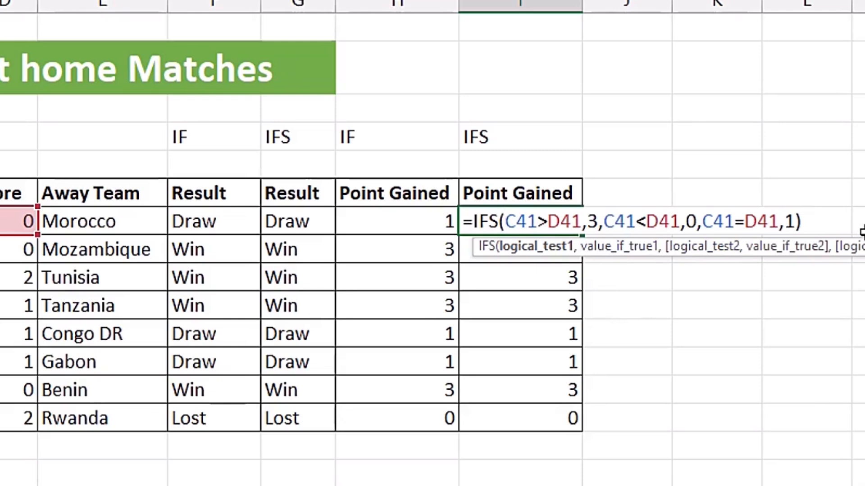
key(Escape)
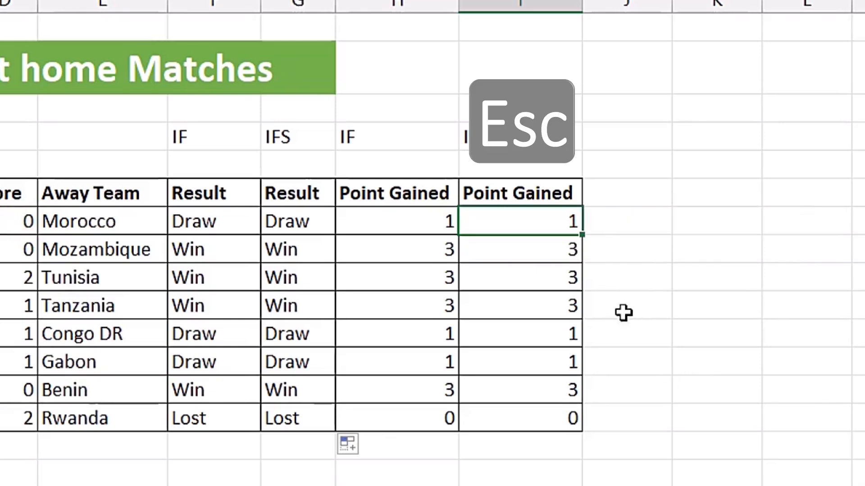